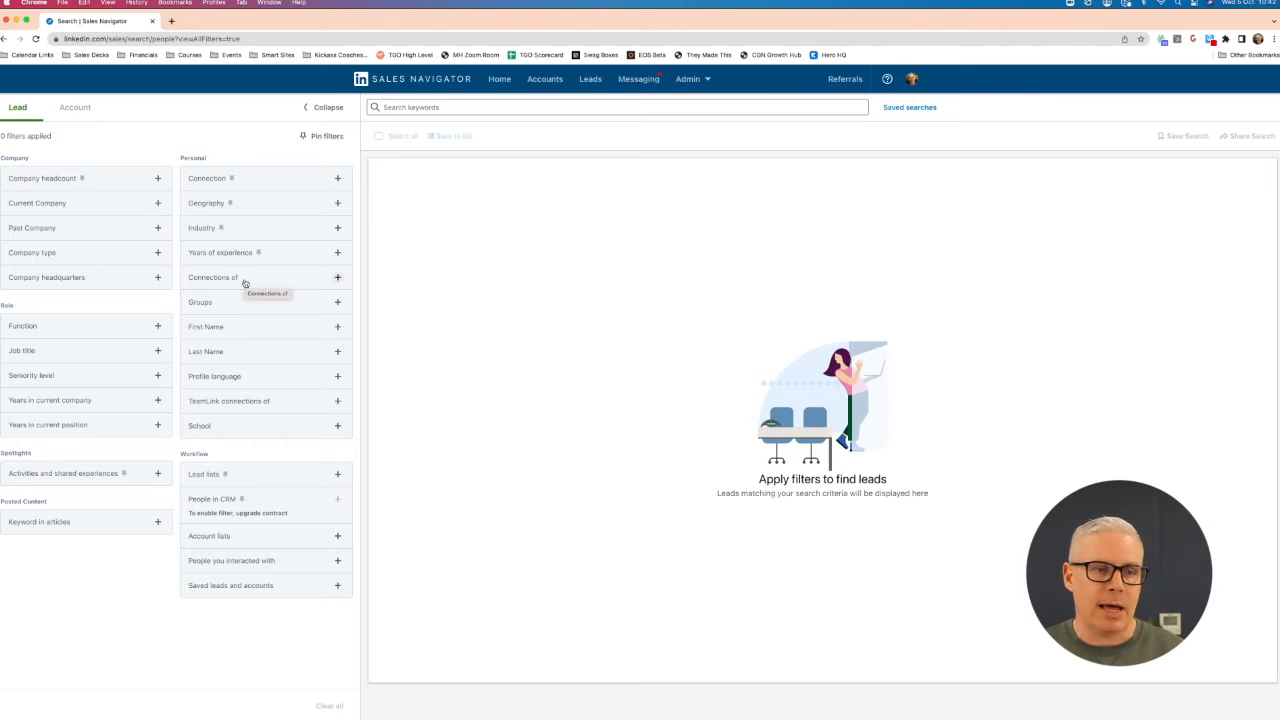
- Filter the lead search to include the Warehousing and Storage industry
click(241, 228)
text(wareh)
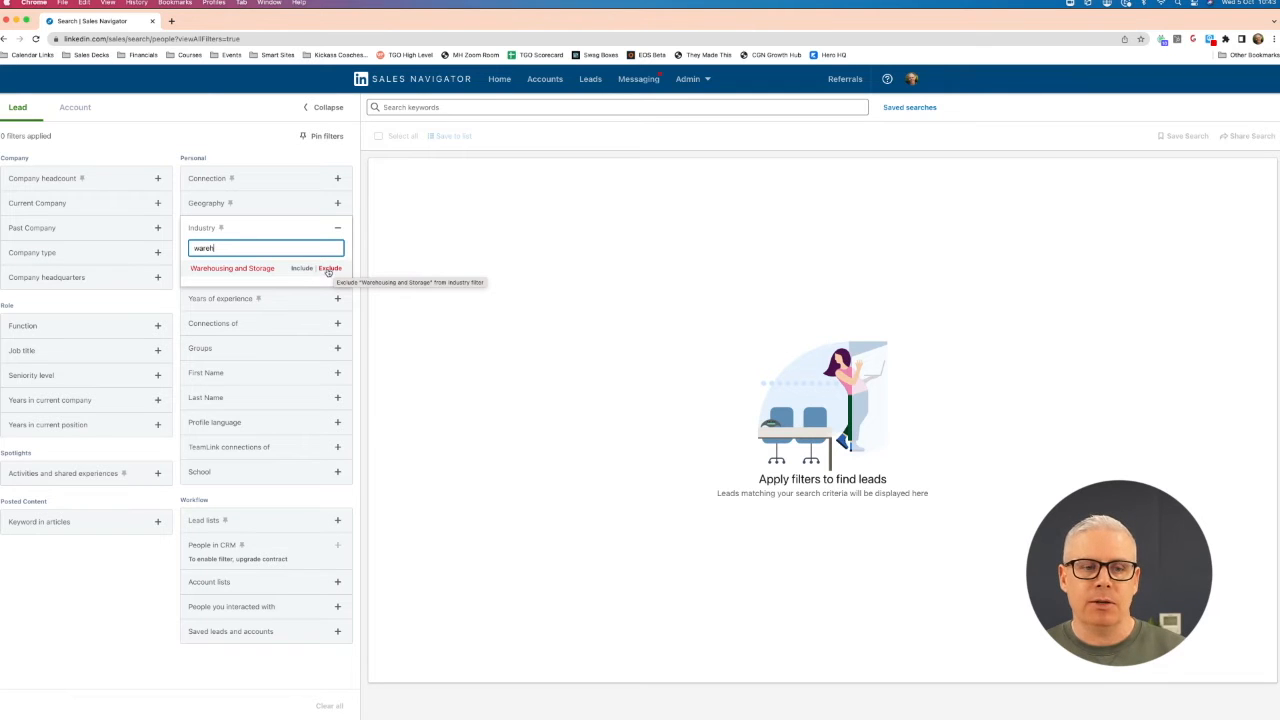
click(299, 269)
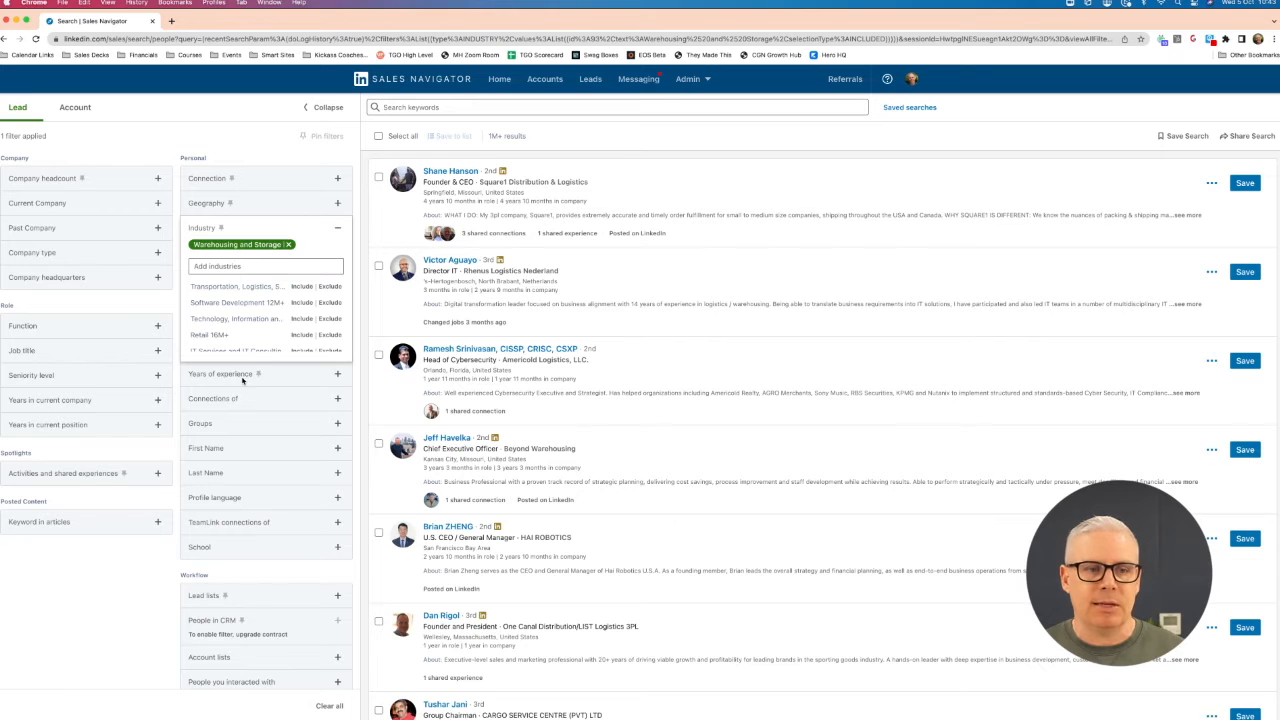
click(208, 136)
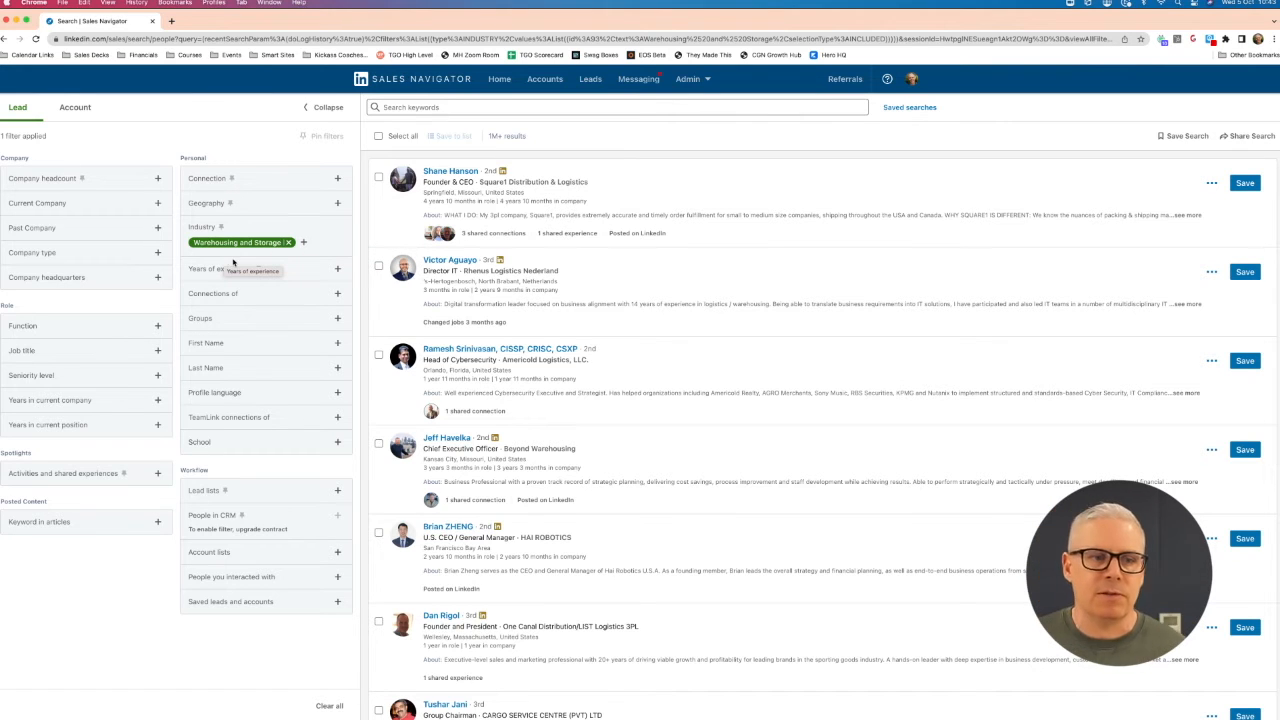
- Add Liverpool, England, United Kingdom as an included region in the geography filter
click(259, 206)
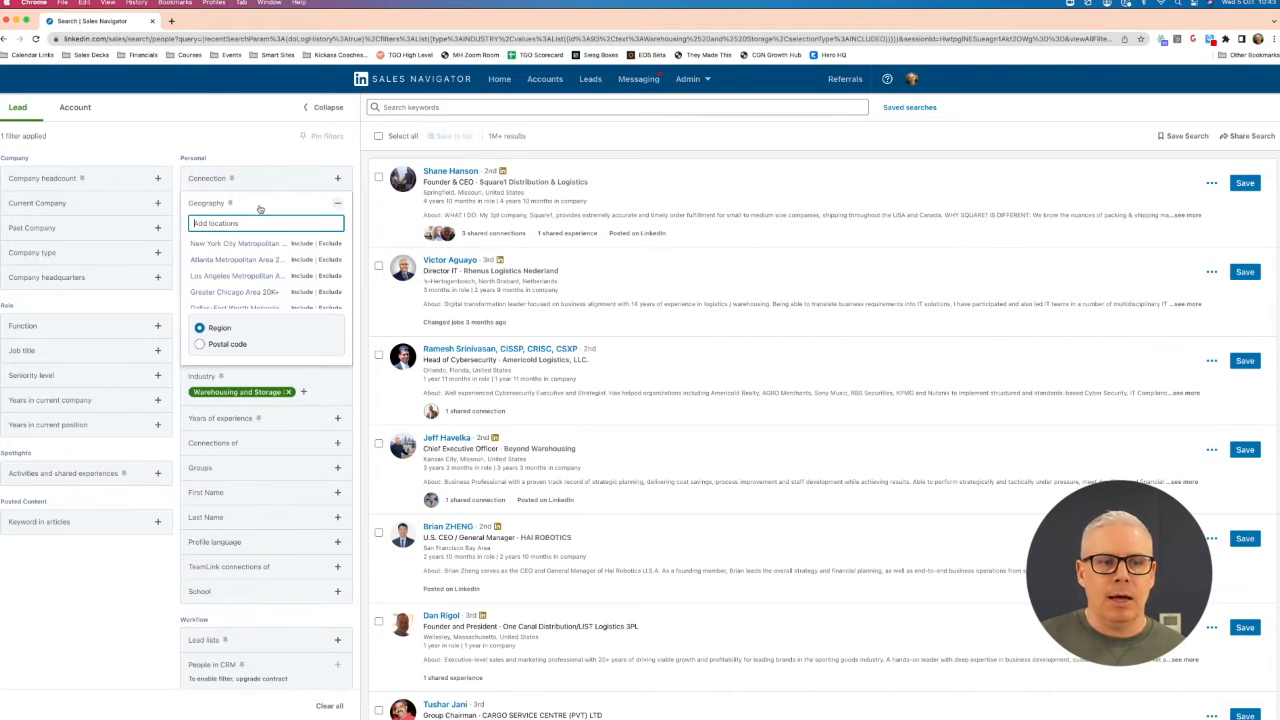
text(liverpool)
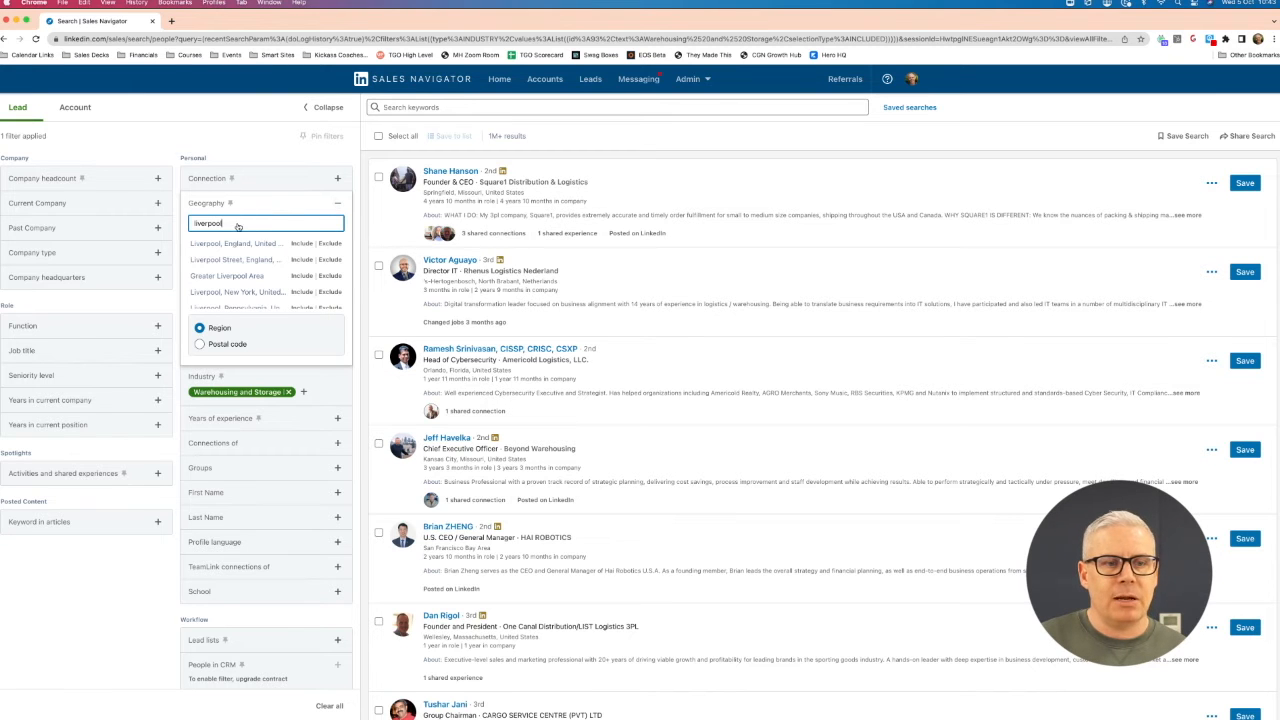
click(250, 243)
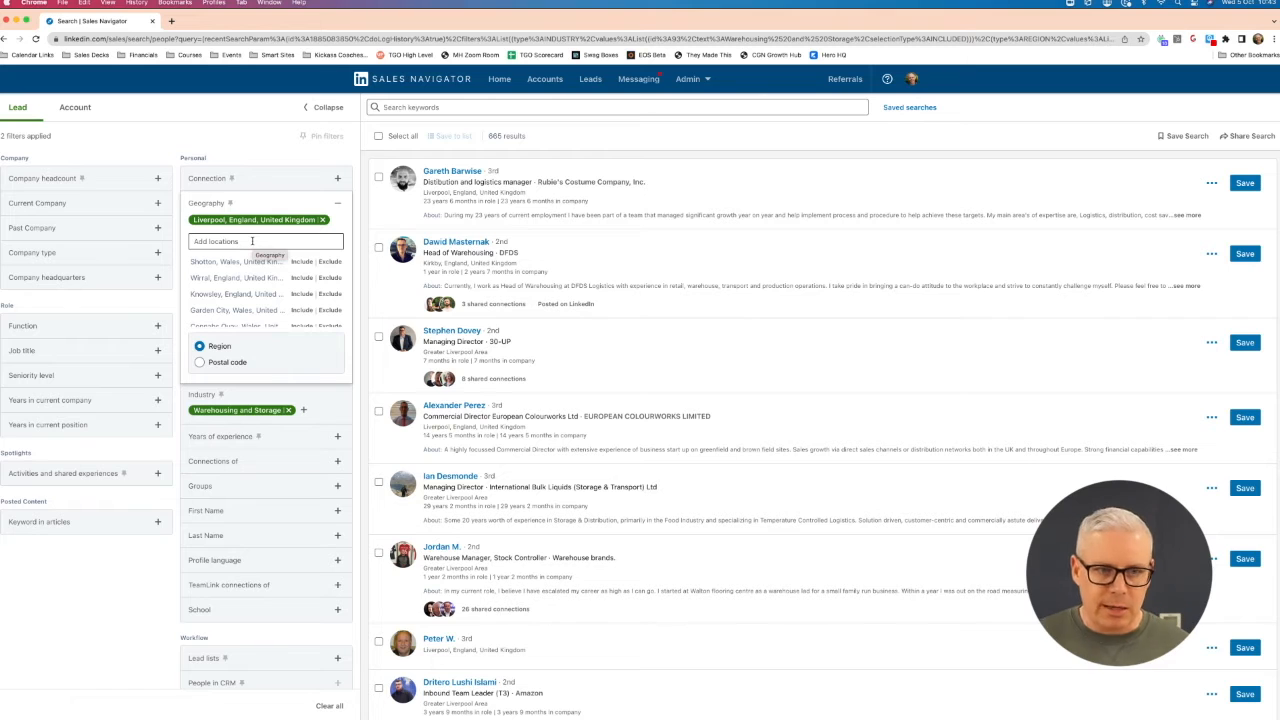
- Add Birkenhead, England as another included region in the geography filter
click(252, 241)
text(birhenhead)
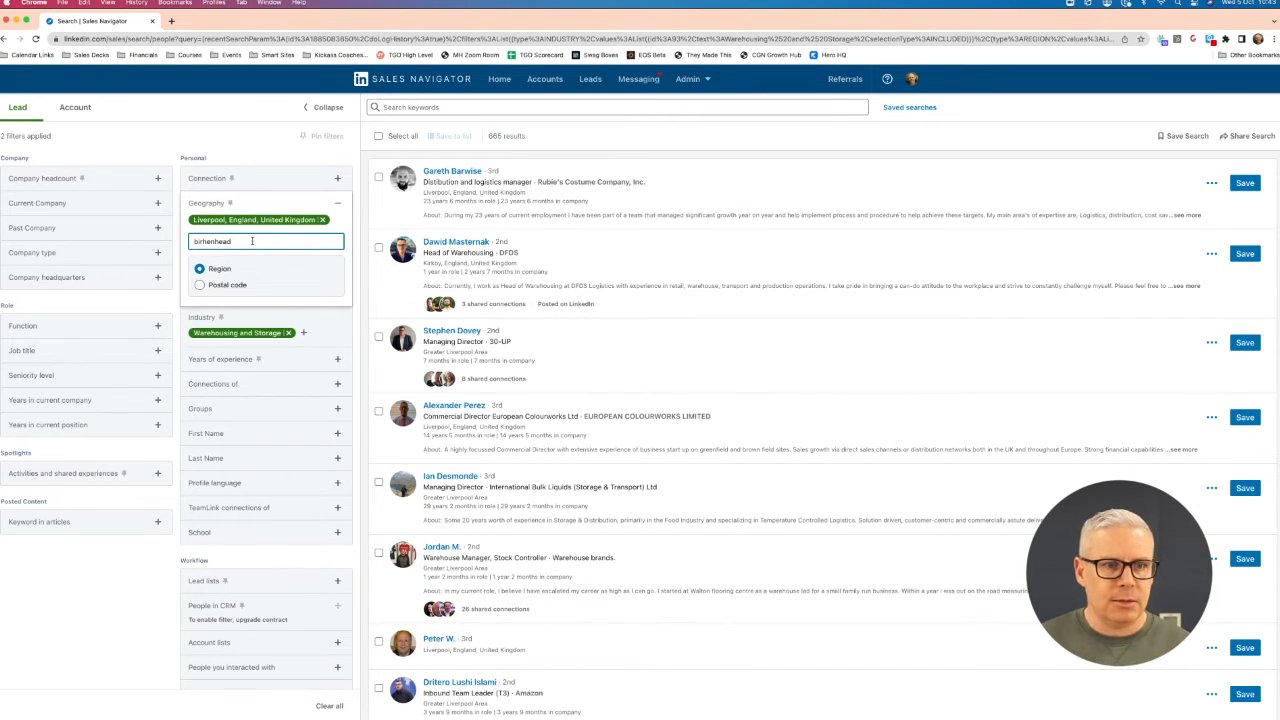
key(BackSpace)
key(BackSpace)
key(BackSpace)
key(BackSpace)
key(BackSpace)
key(BackSpace)
key(BackSpace)
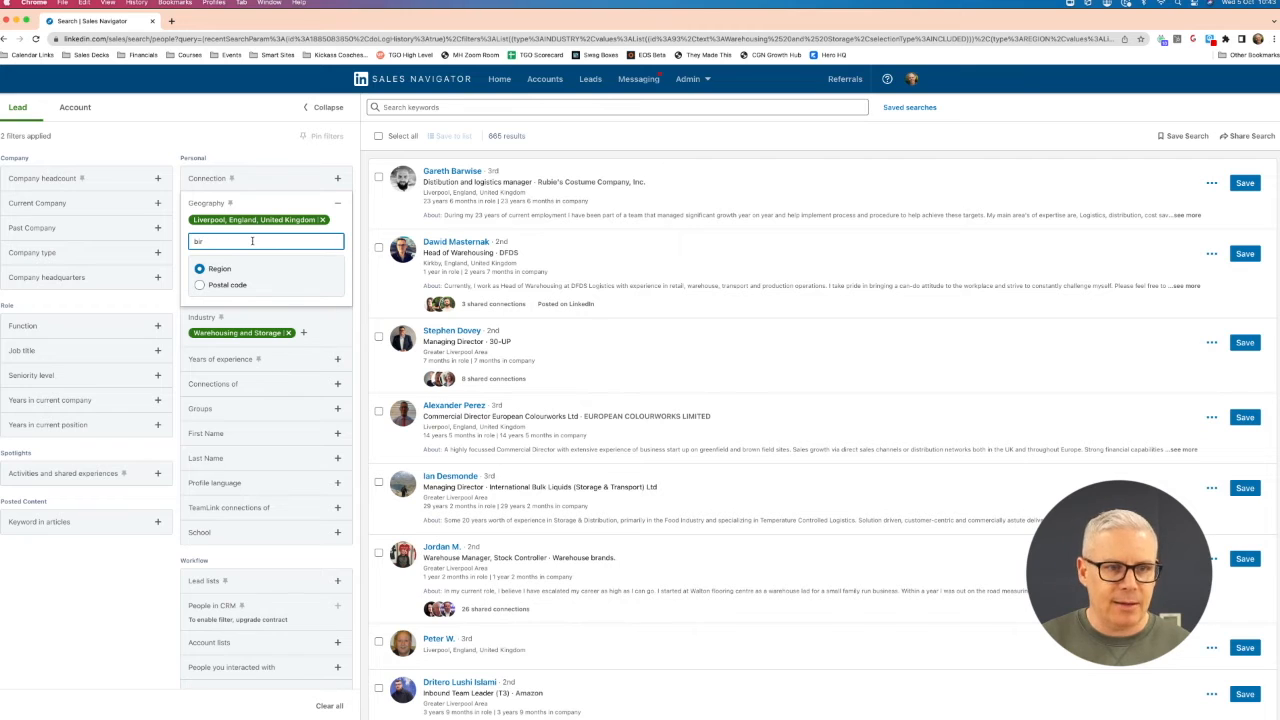
text(kenh)
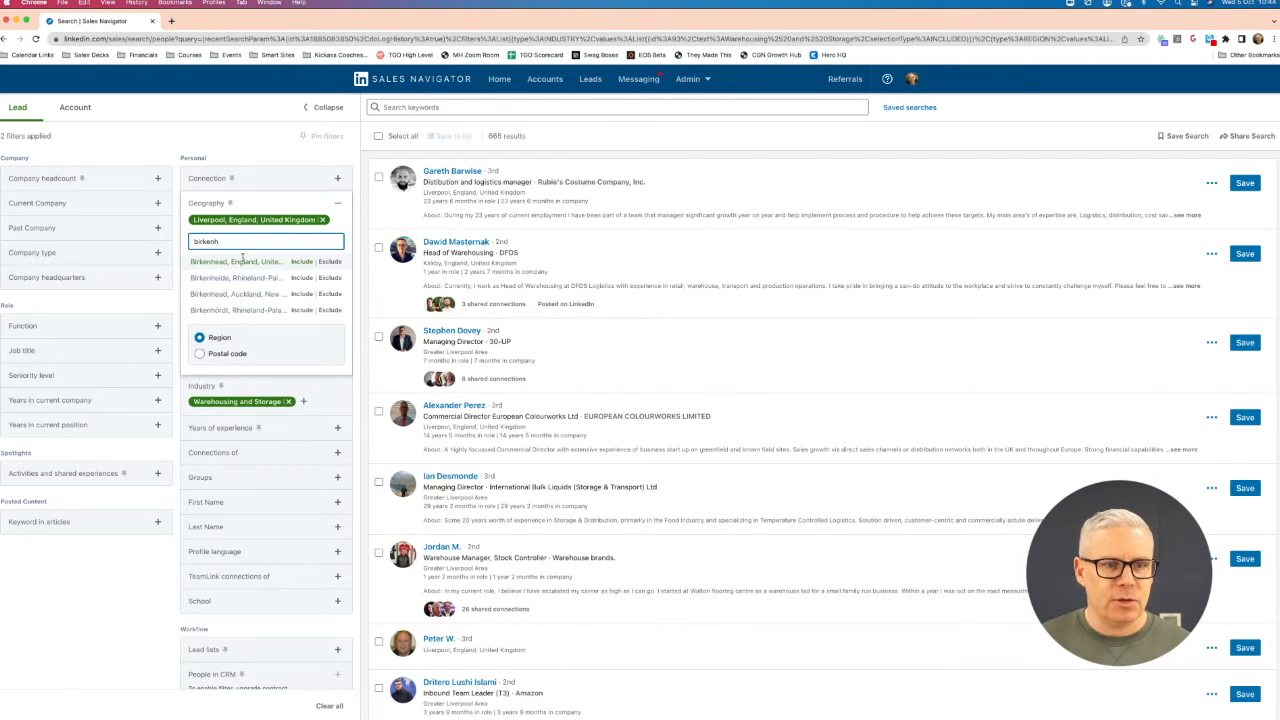
click(235, 263)
- Include Wirral, England and Stockport, England in the geography filter as well
click(240, 257)
text(wirr)
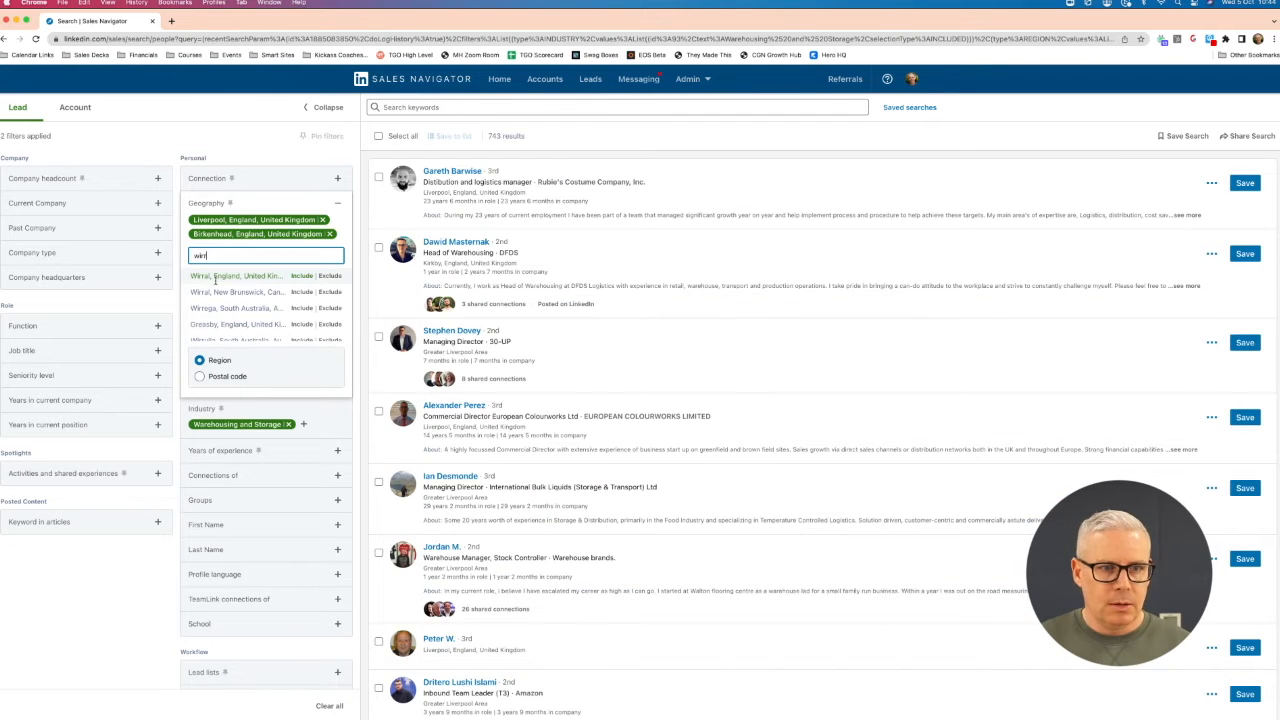
click(220, 277)
click(225, 270)
text(stockport)
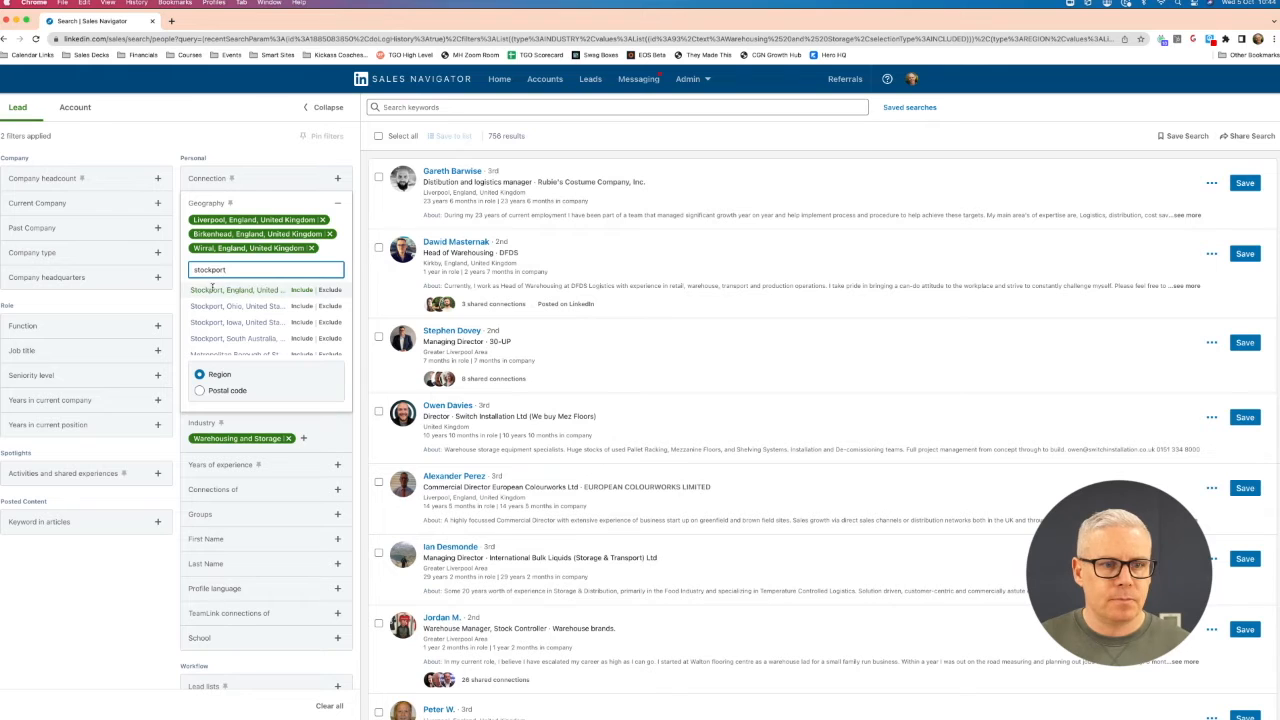
click(231, 288)
- Include Manchester Area, United Kingdom in the geography filter and collapse the filter
click(231, 284)
text(manchester)
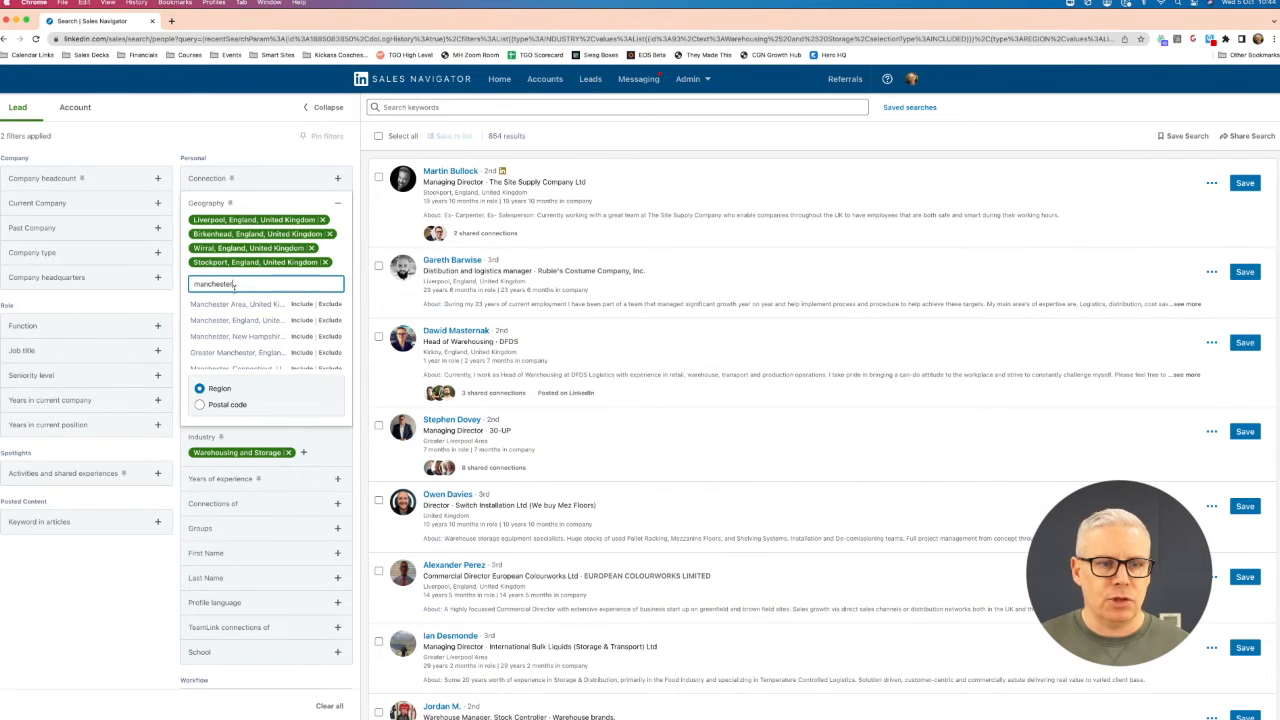
click(240, 308)
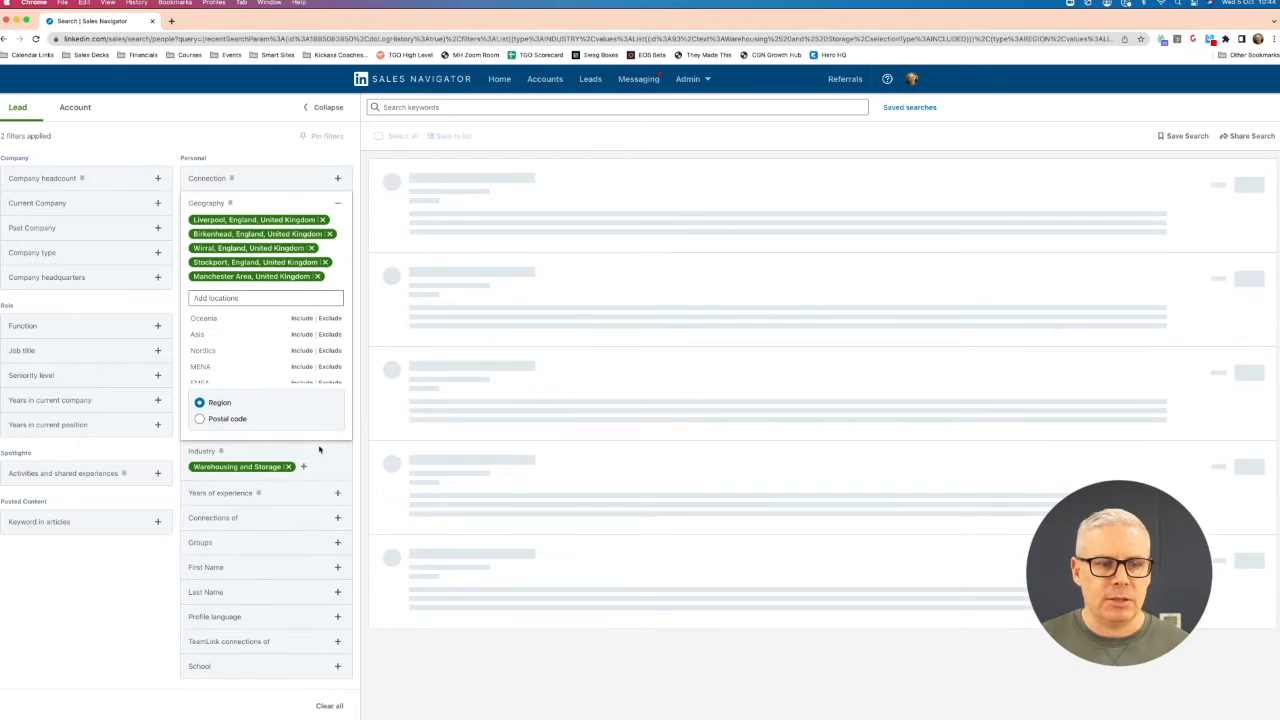
click(93, 574)
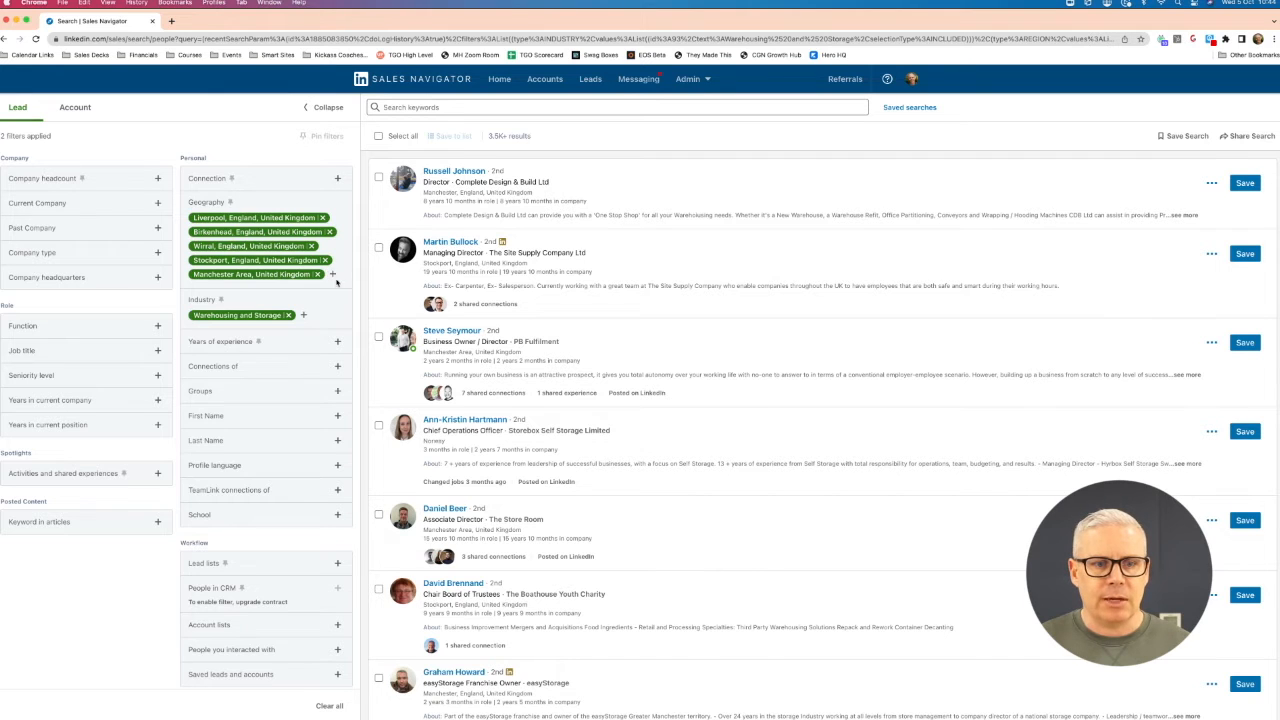
- Review the Region and Postal code options of the geography filter
click(332, 274)
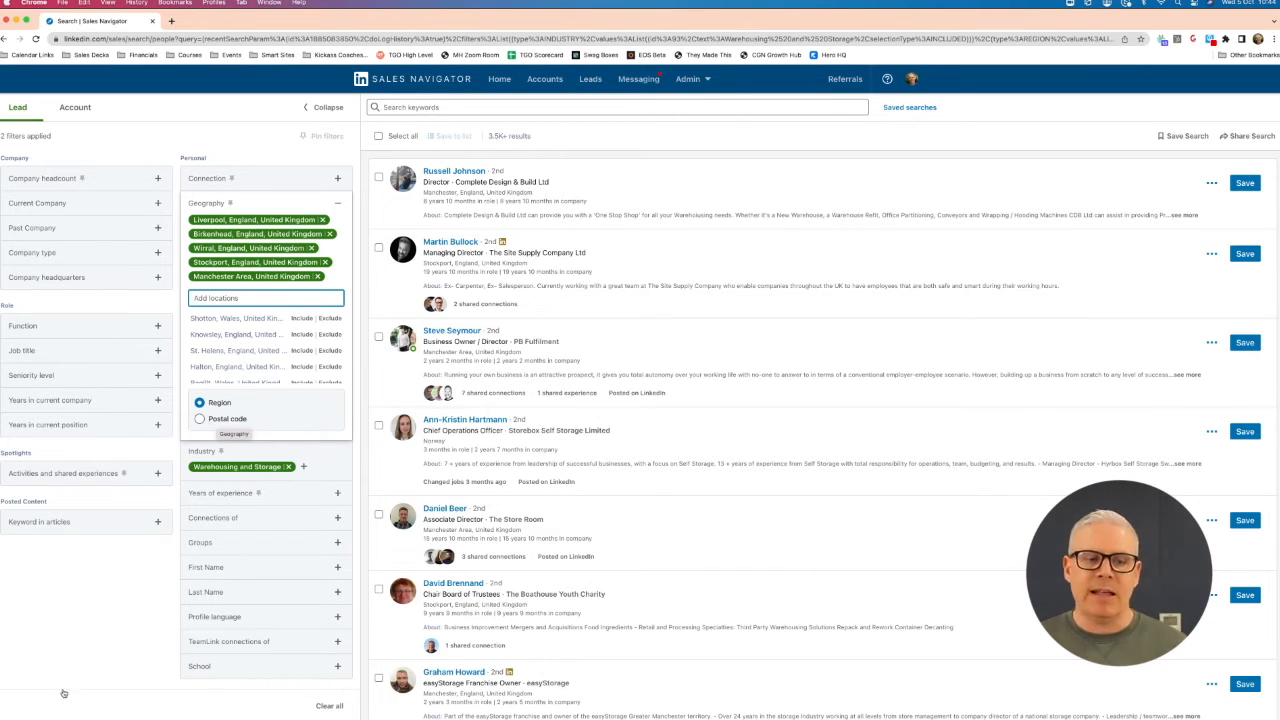
click(101, 622)
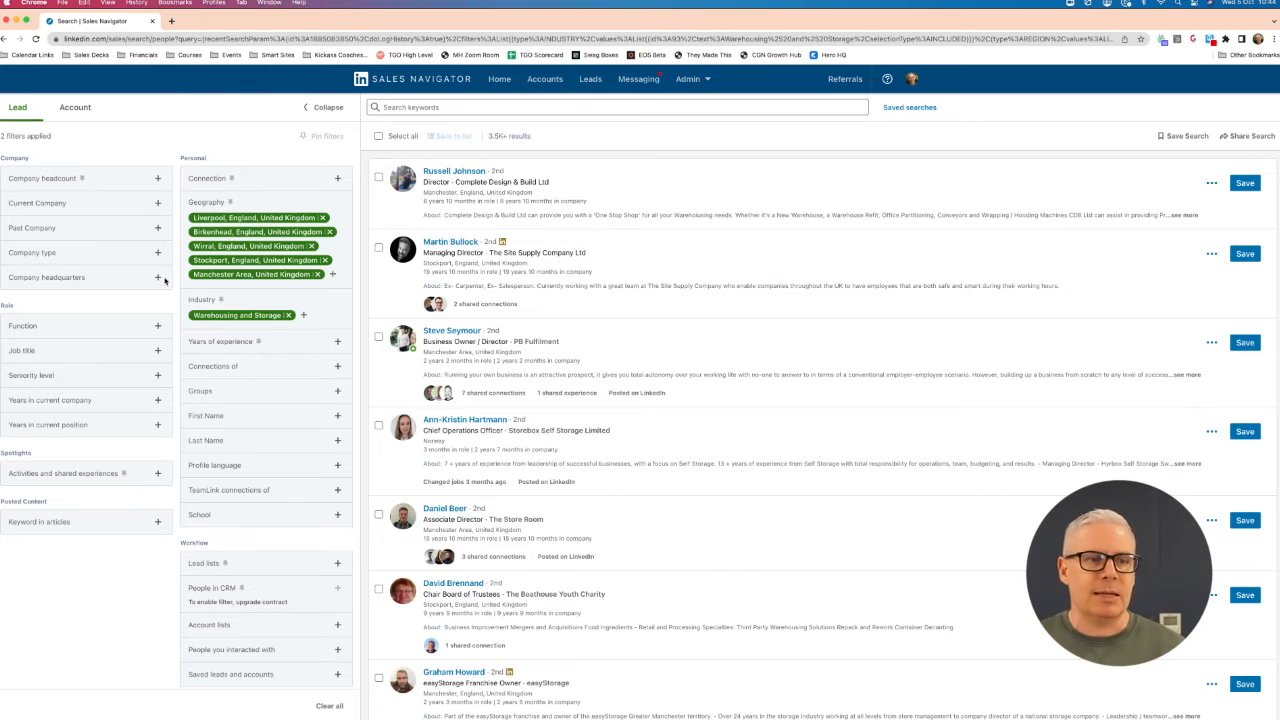
- Filter the leads by company headcount ranges 11-50, 51-200 and 201-500
click(158, 179)
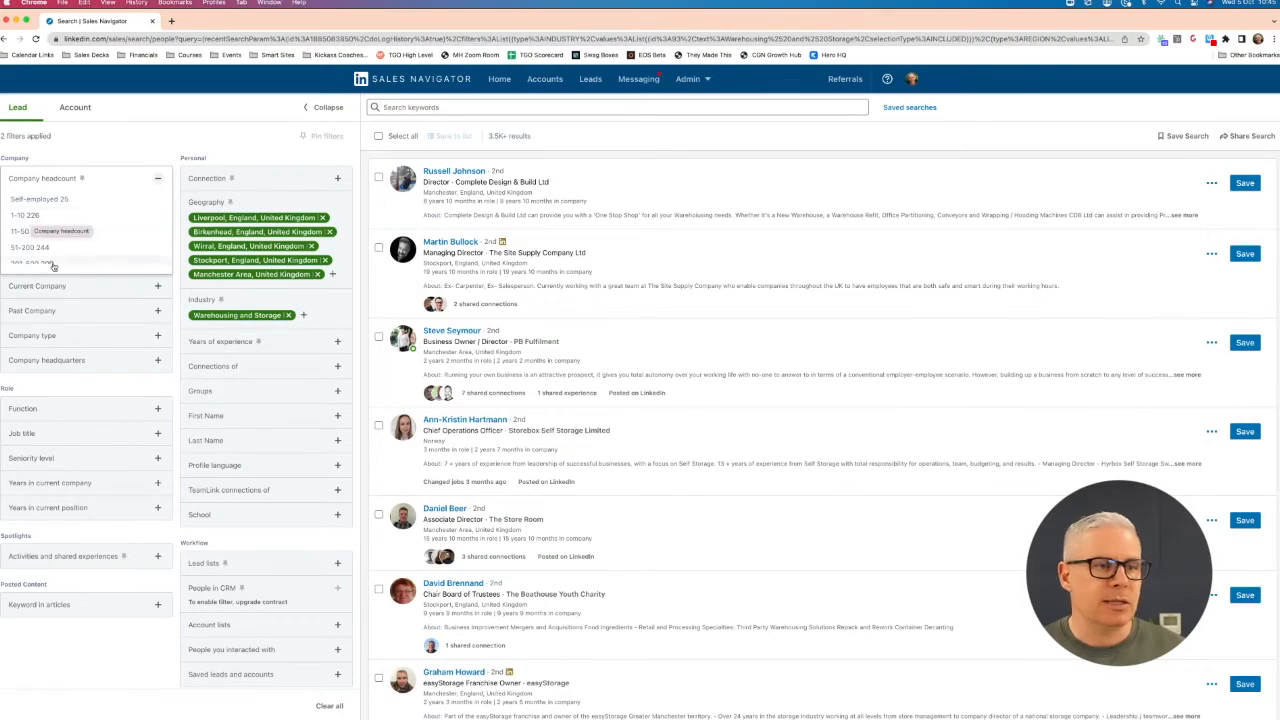
click(36, 234)
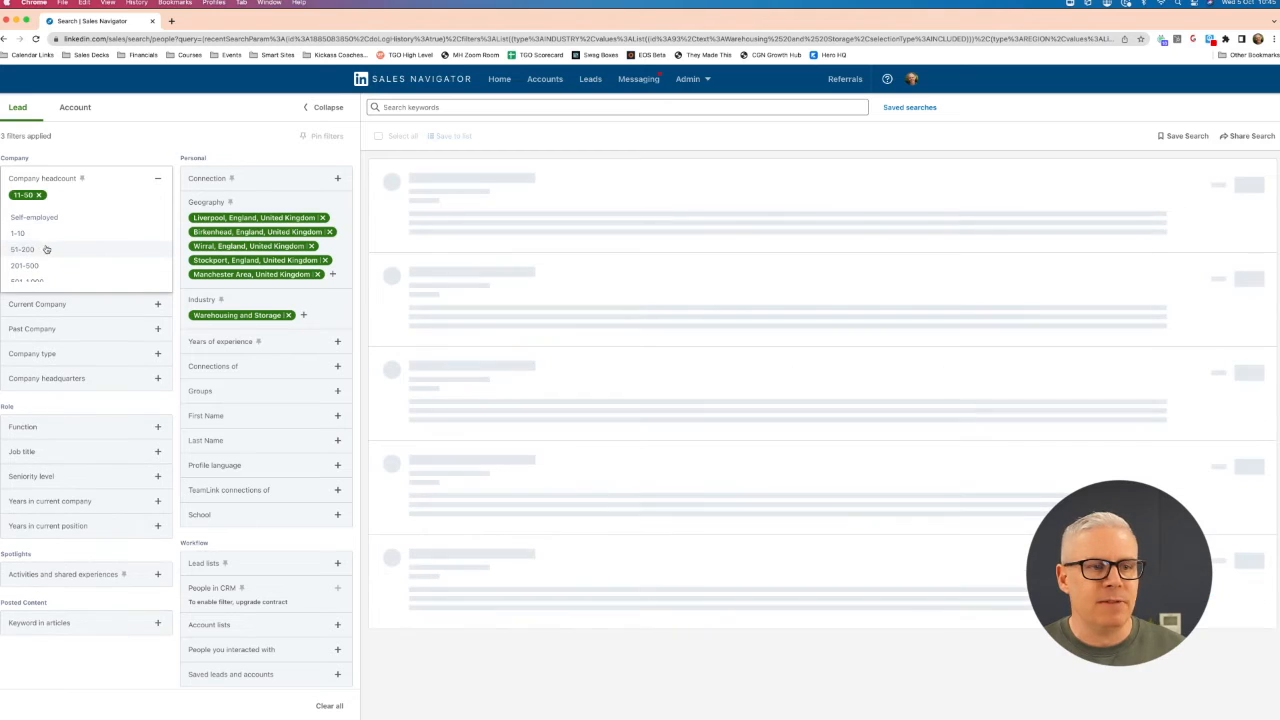
click(36, 252)
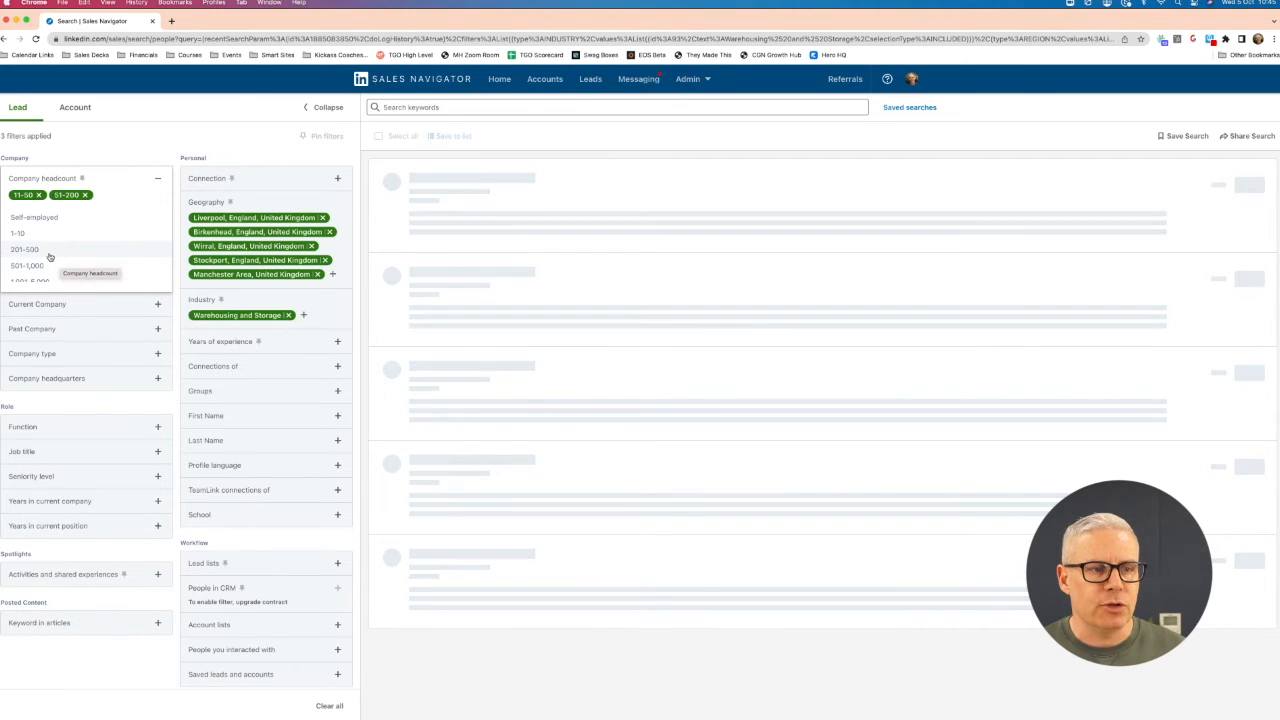
click(46, 252)
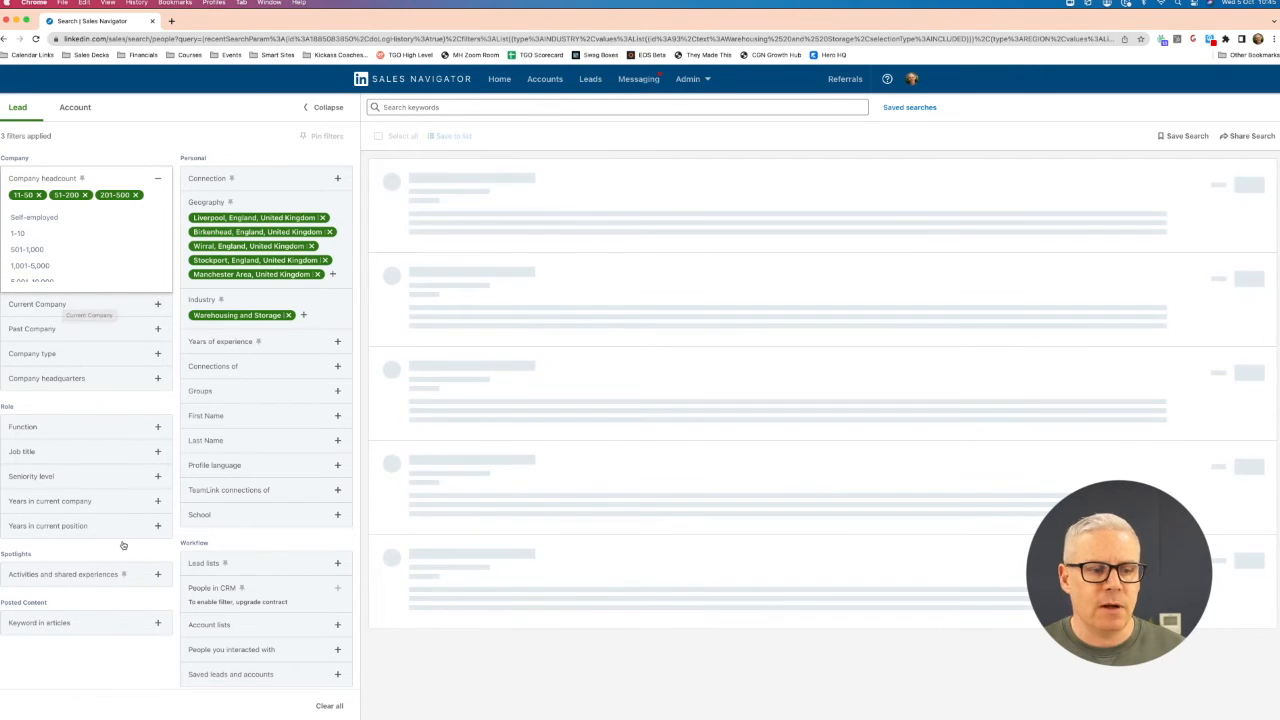
click(83, 670)
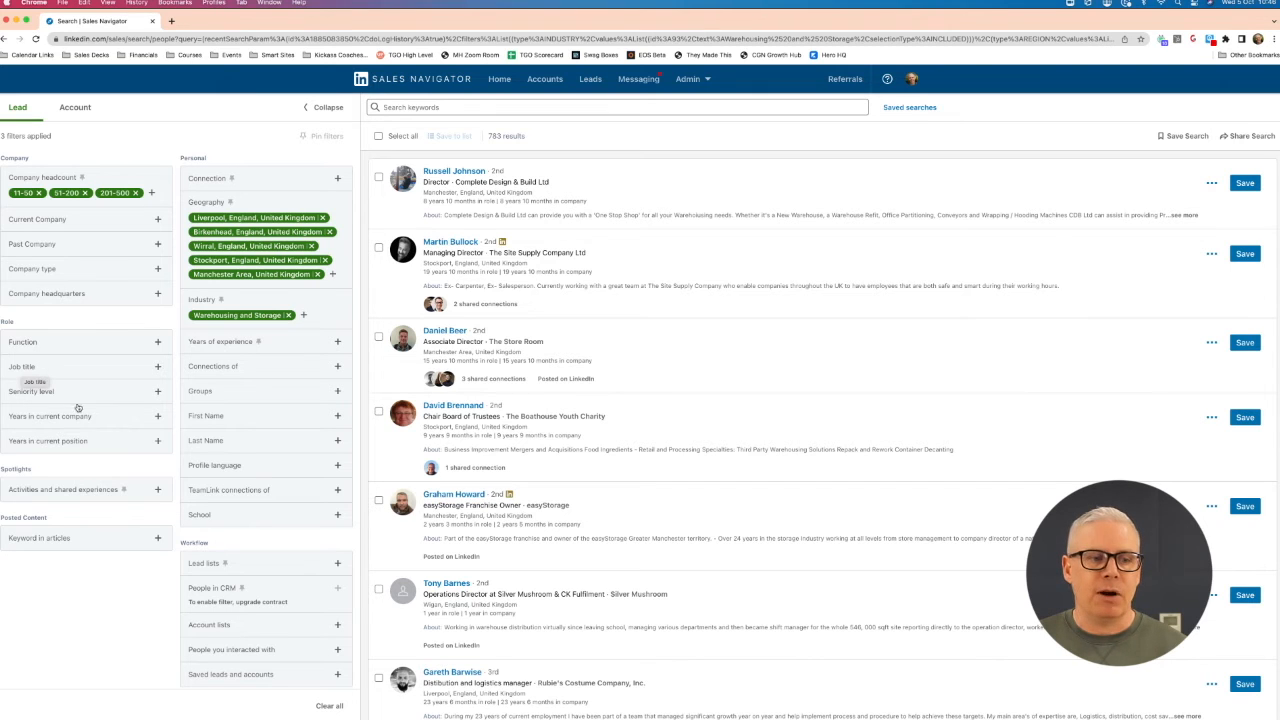
- Filter the leads by seniority level to include only Director, CXO and Owner
click(60, 393)
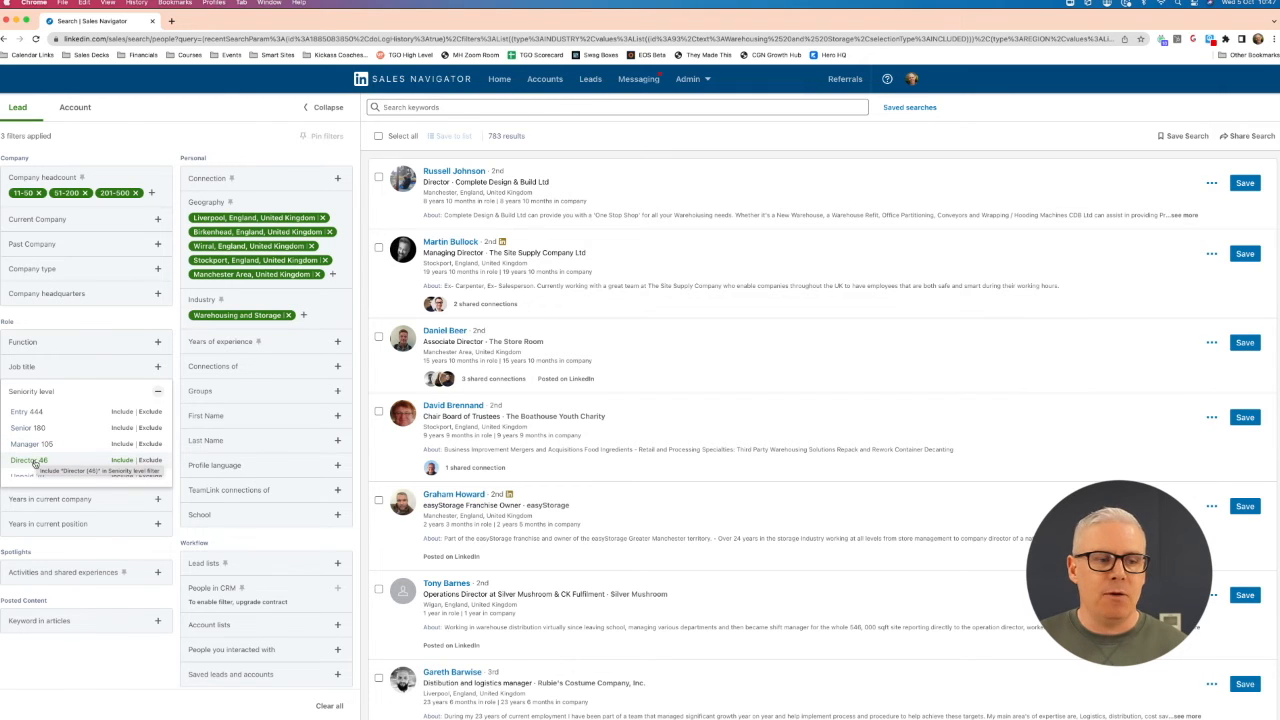
click(44, 461)
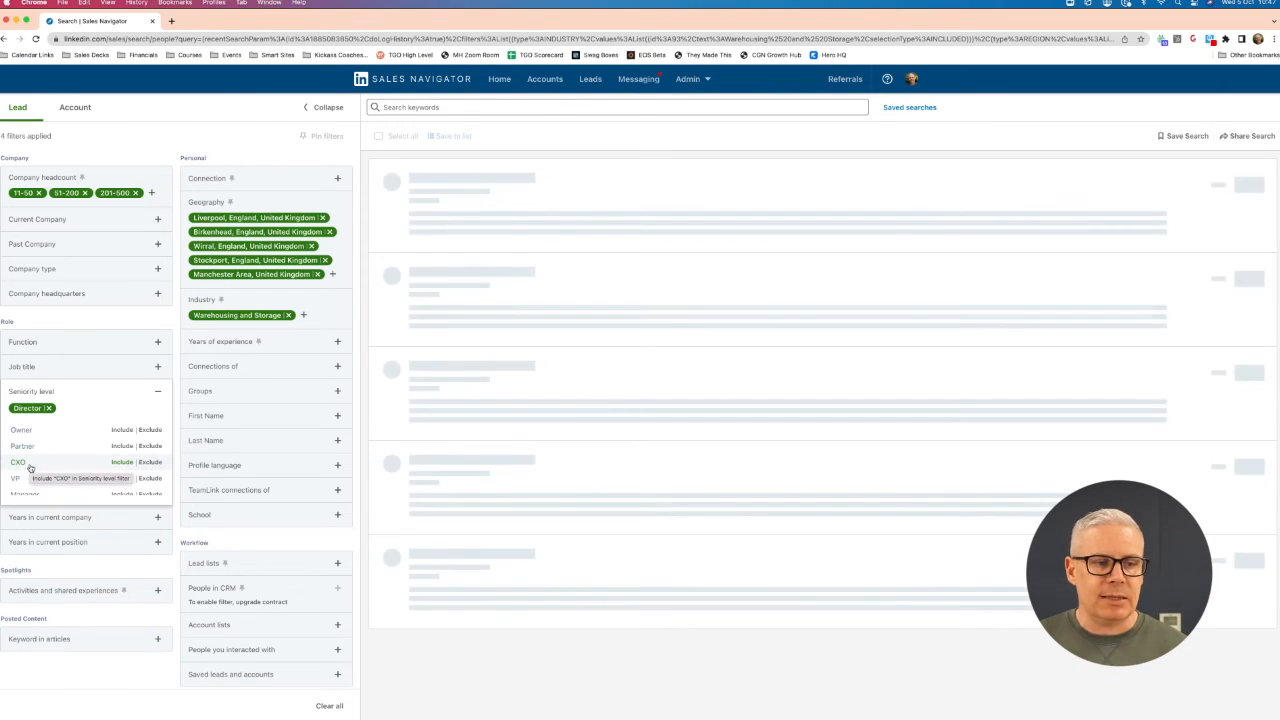
click(28, 464)
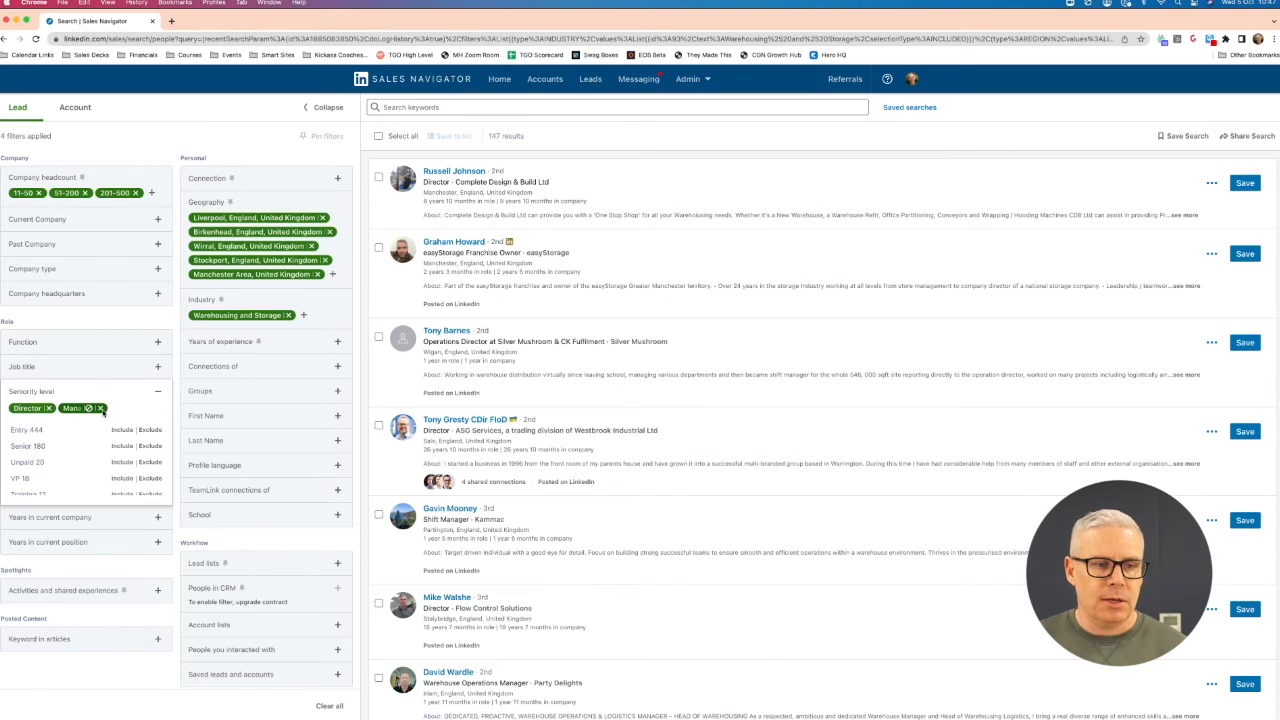
click(100, 409)
scroll(38, 475, down, 3)
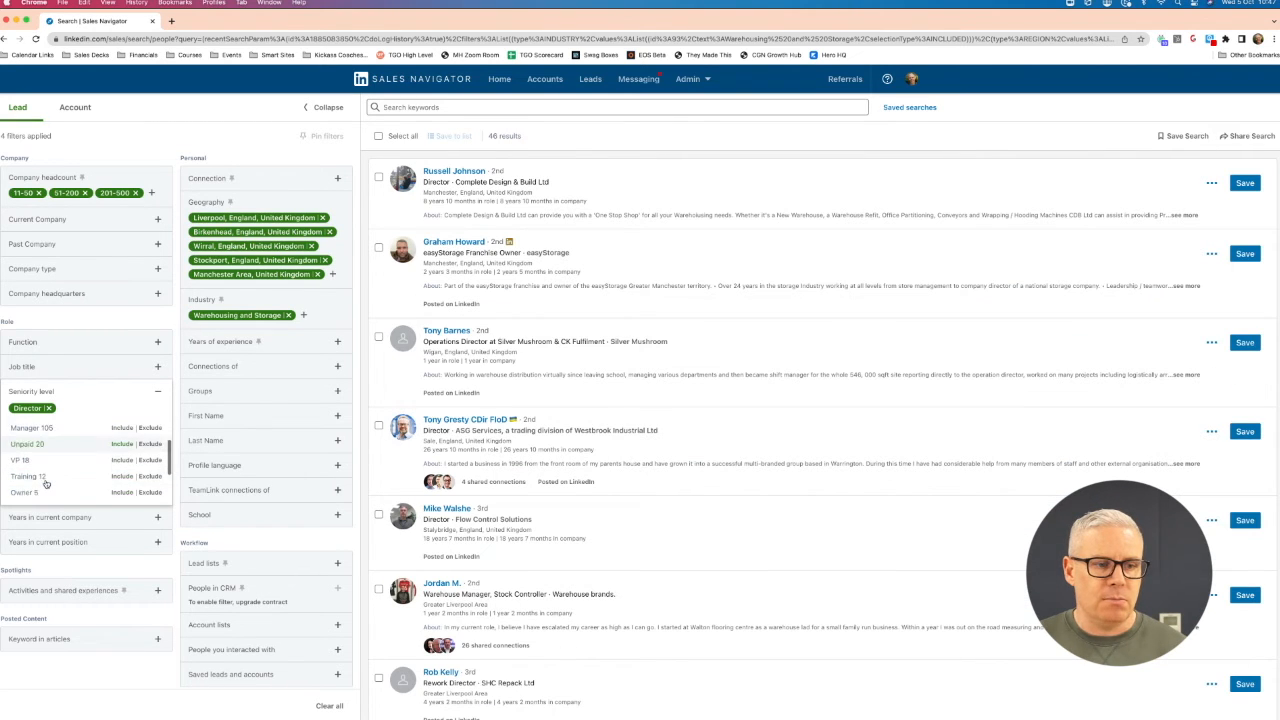
click(36, 488)
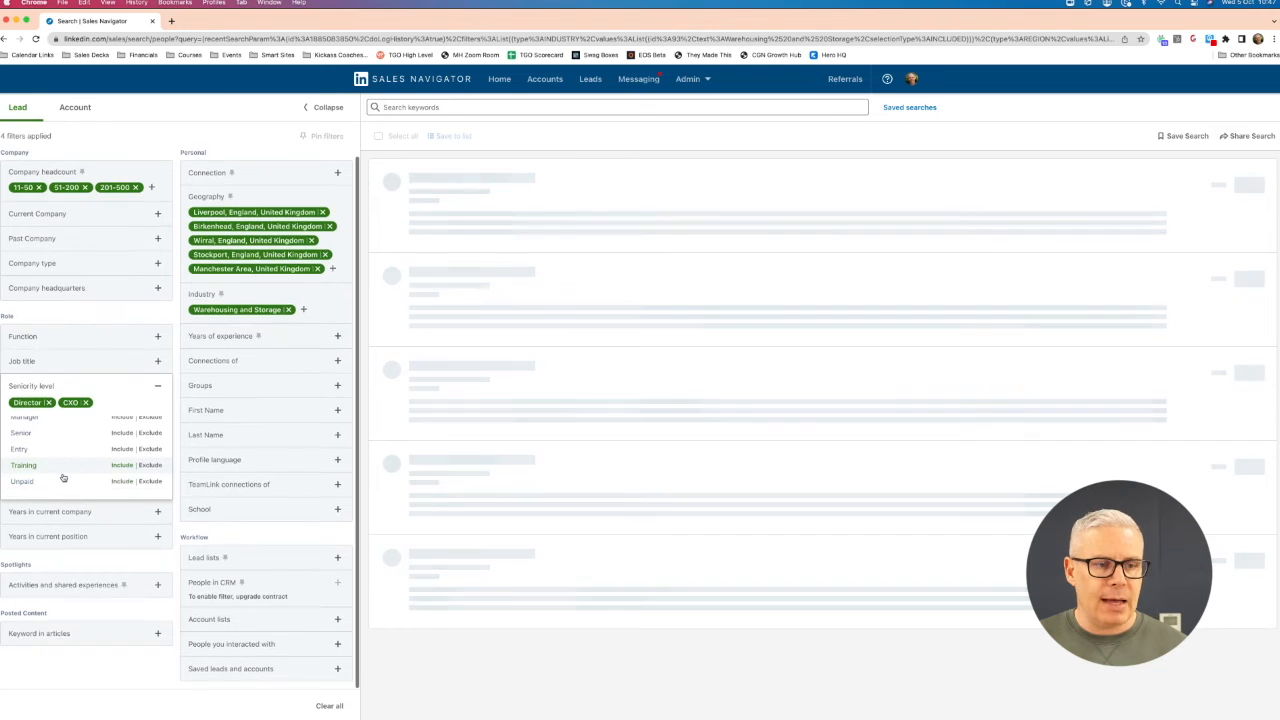
scroll(62, 465, up, 3)
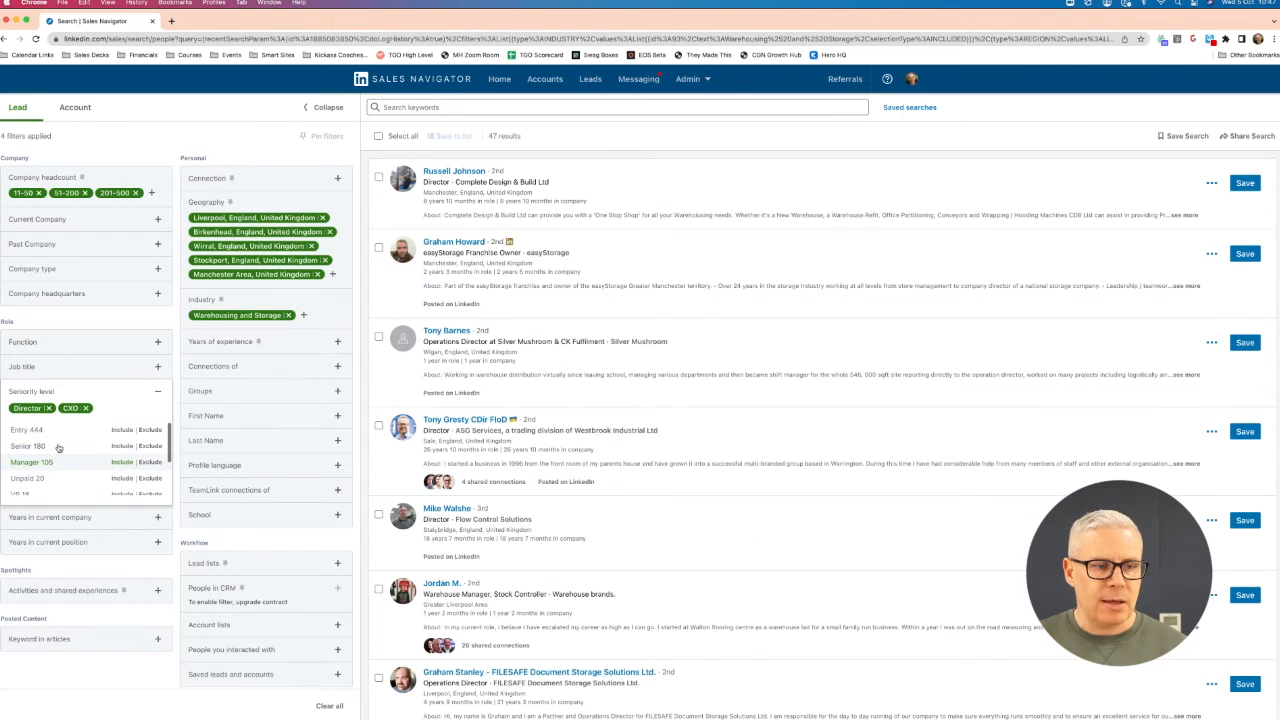
scroll(58, 448, down, 2)
click(34, 472)
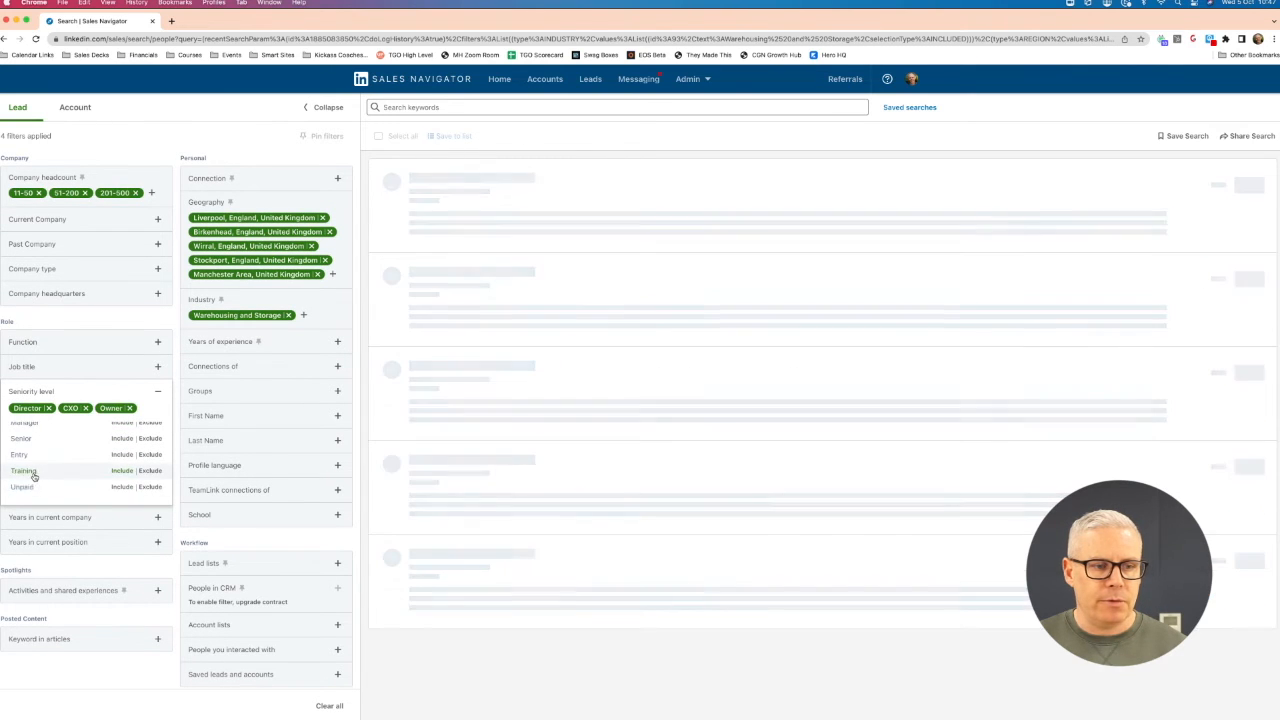
click(54, 677)
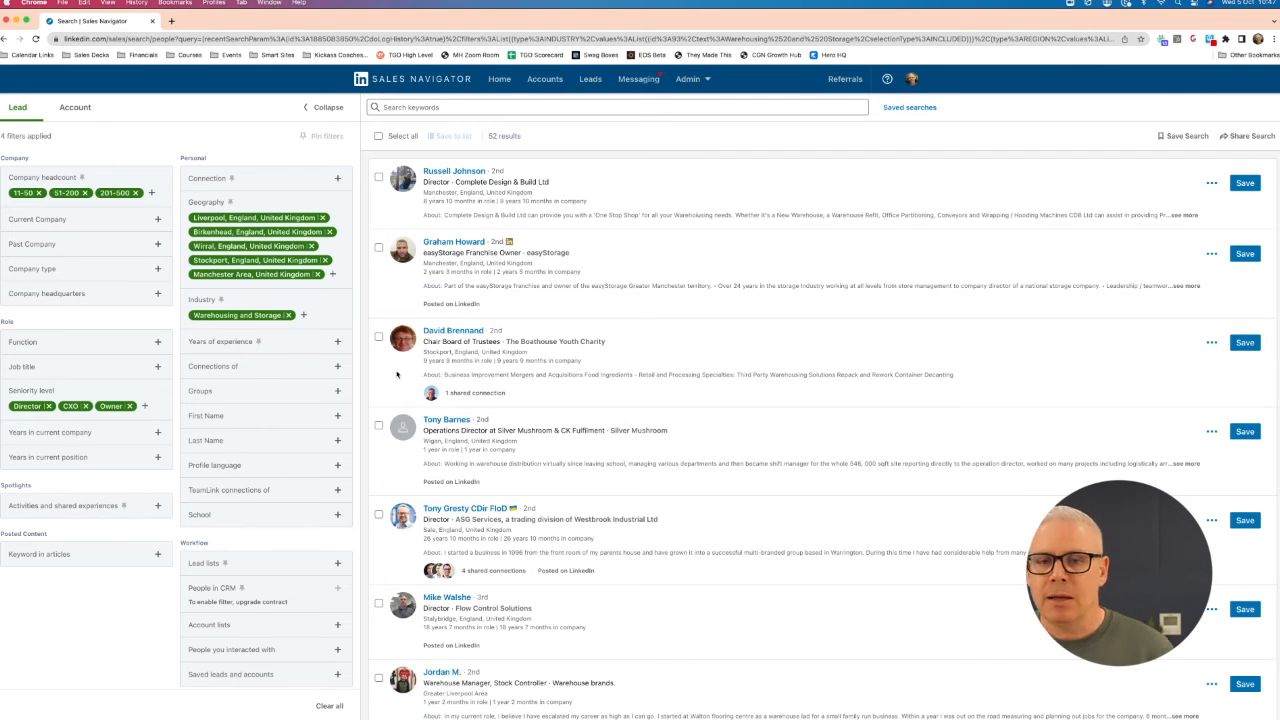
- Look through the filtered leads and save the director of Complete Design & Build Ltd without choosing a custom list
scroll(660, 365, down, 15)
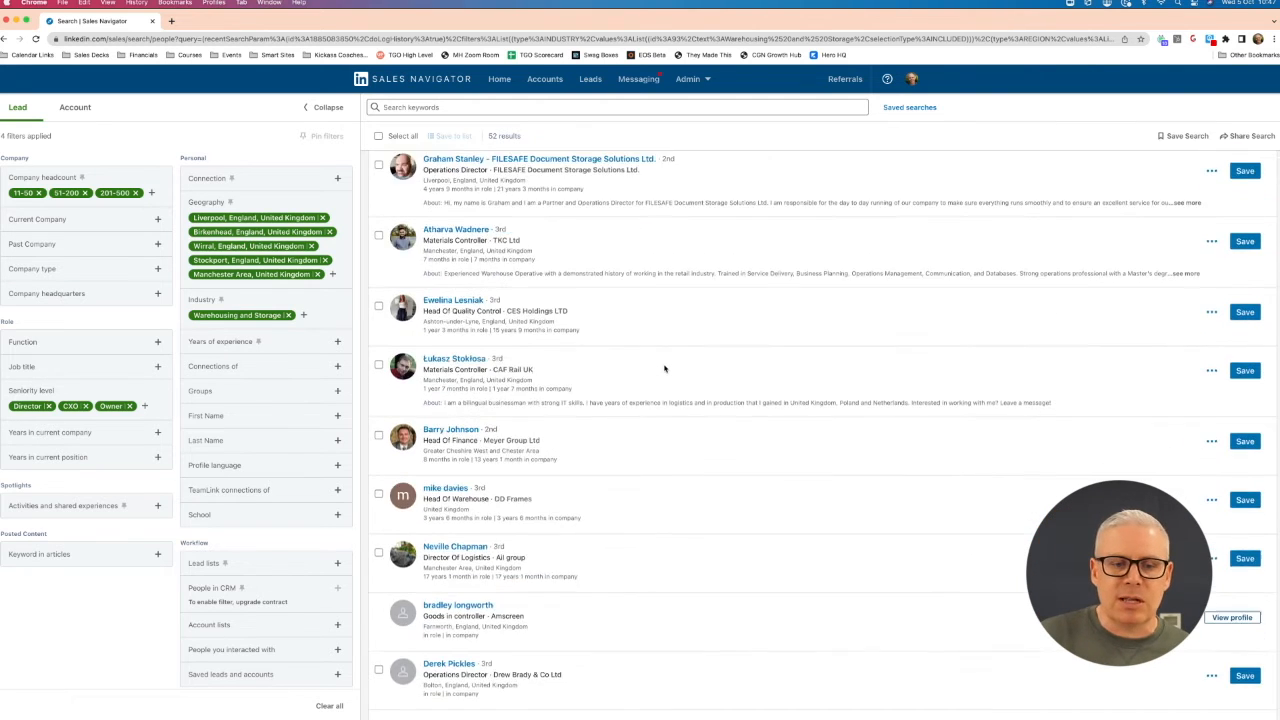
scroll(664, 369, up, 15)
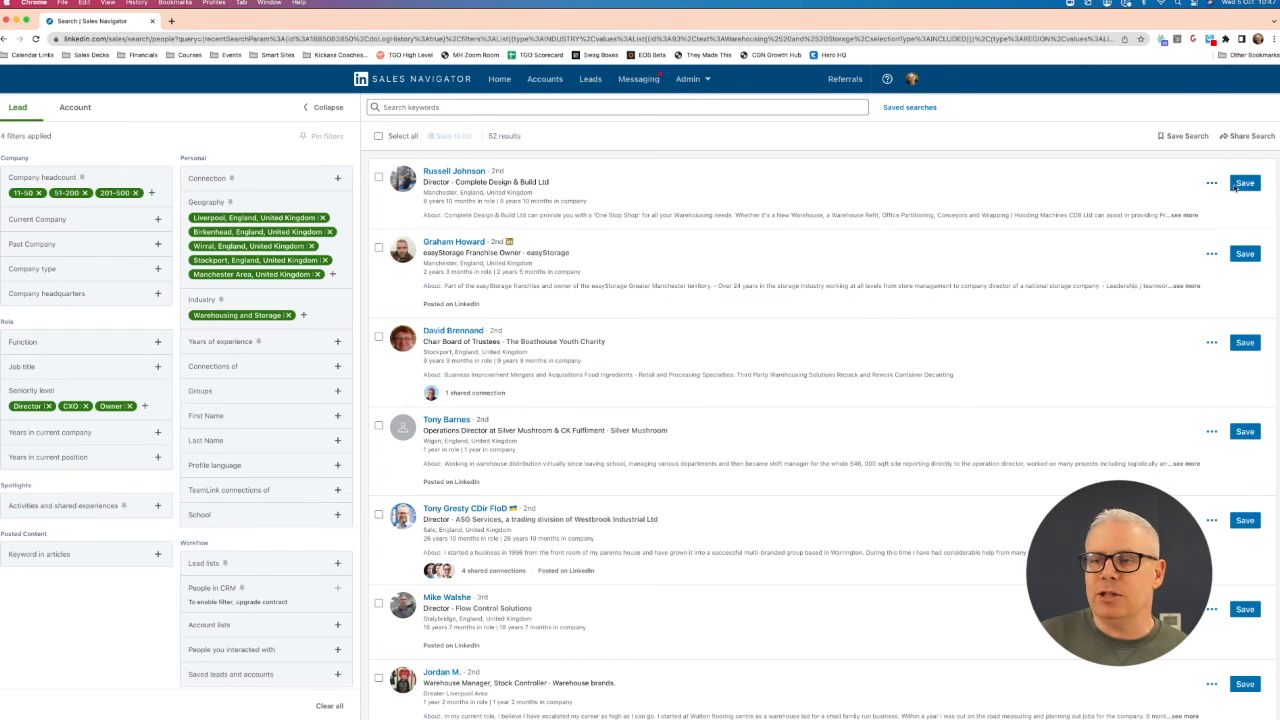
click(1246, 184)
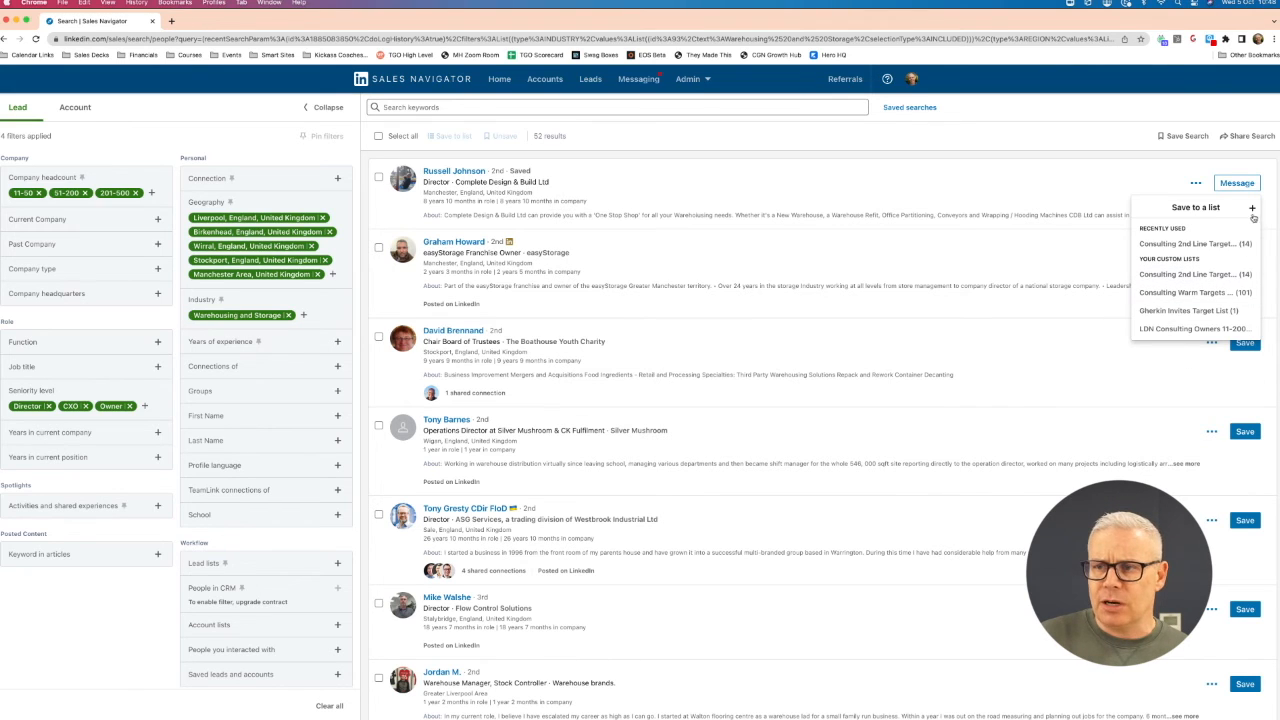
click(1116, 190)
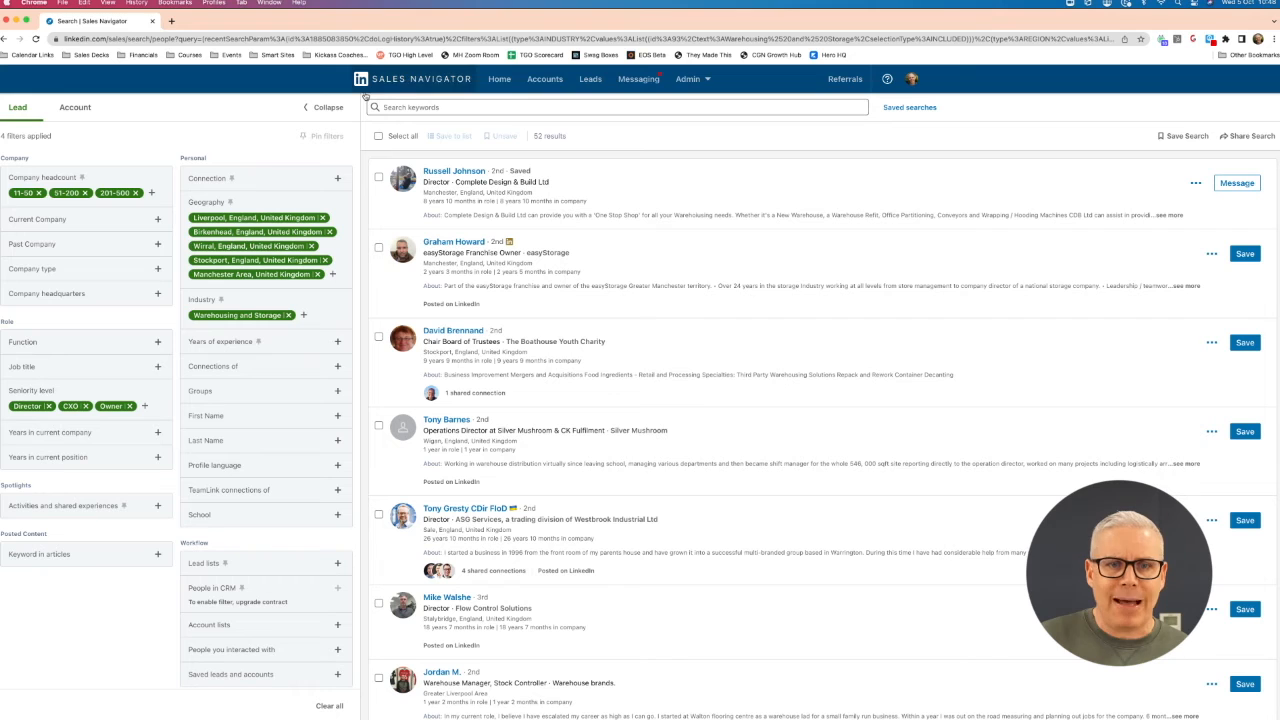
- Go to the home page, look through the alerts, and filter them to show only leads
click(497, 80)
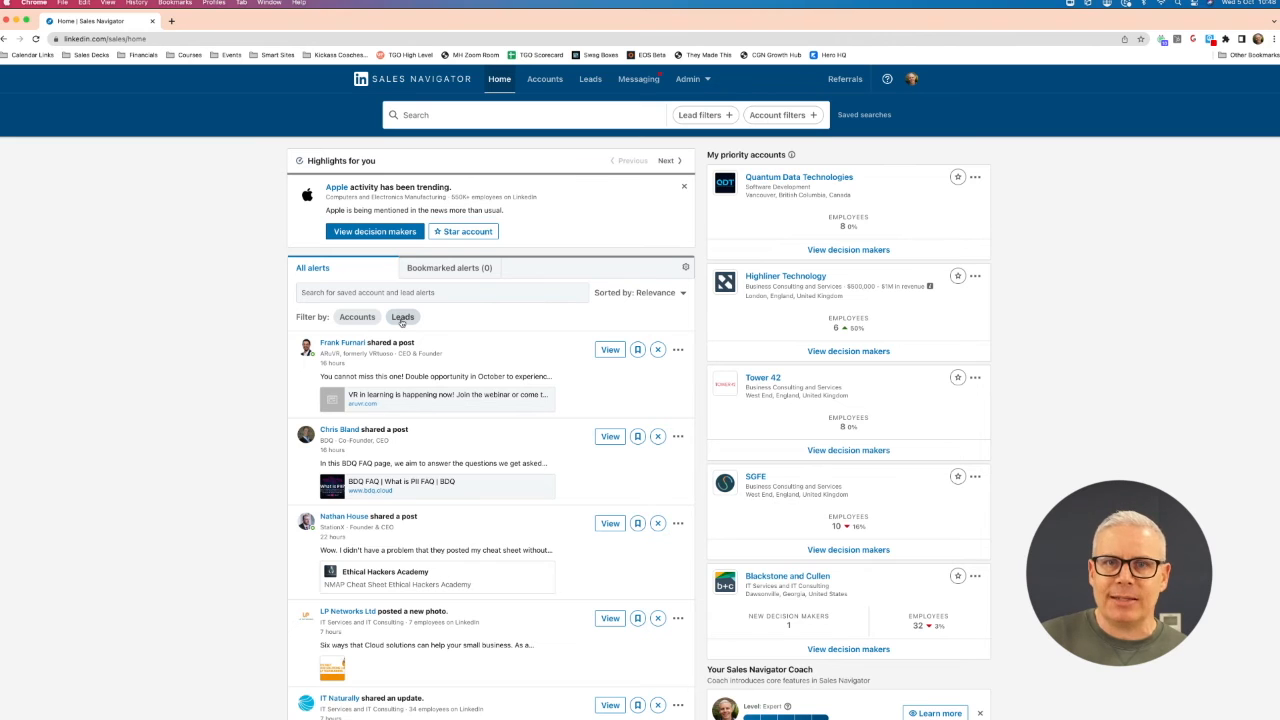
scroll(425, 437, down, 1)
scroll(425, 437, down, 5)
scroll(425, 437, down, 8)
scroll(425, 437, up, 7)
scroll(425, 437, up, 8)
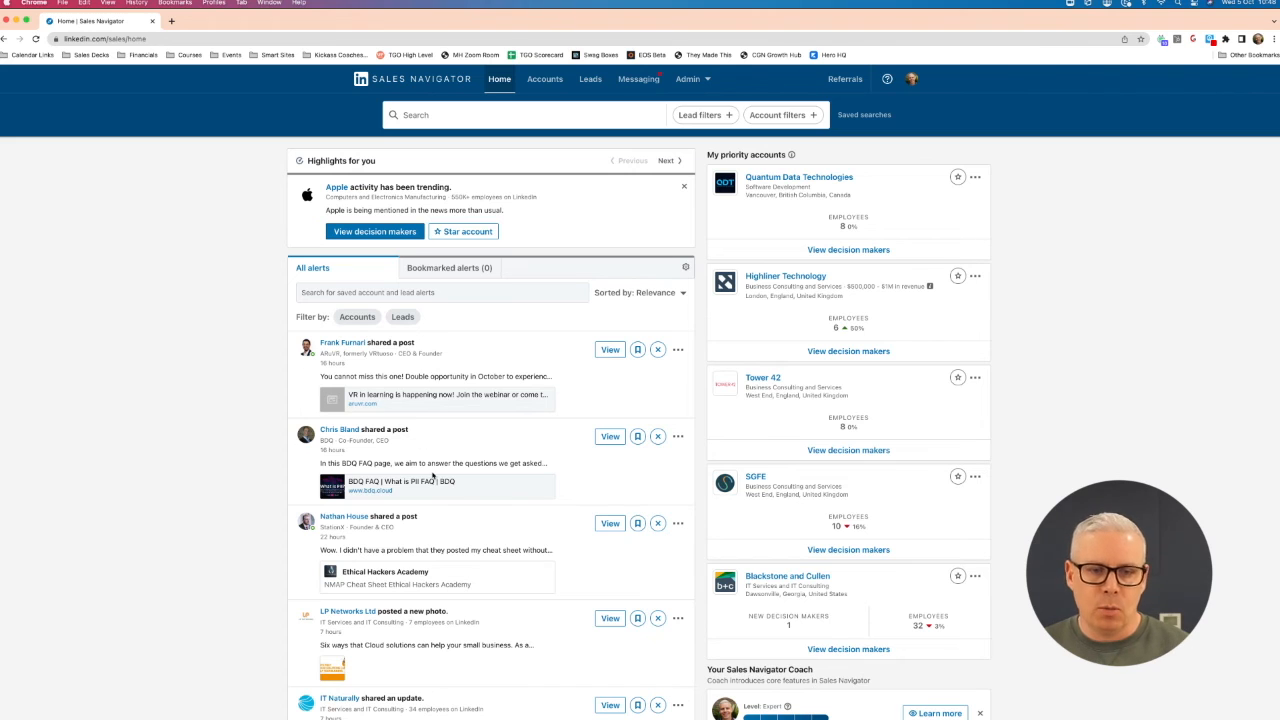
scroll(518, 380, down, 1)
click(403, 280)
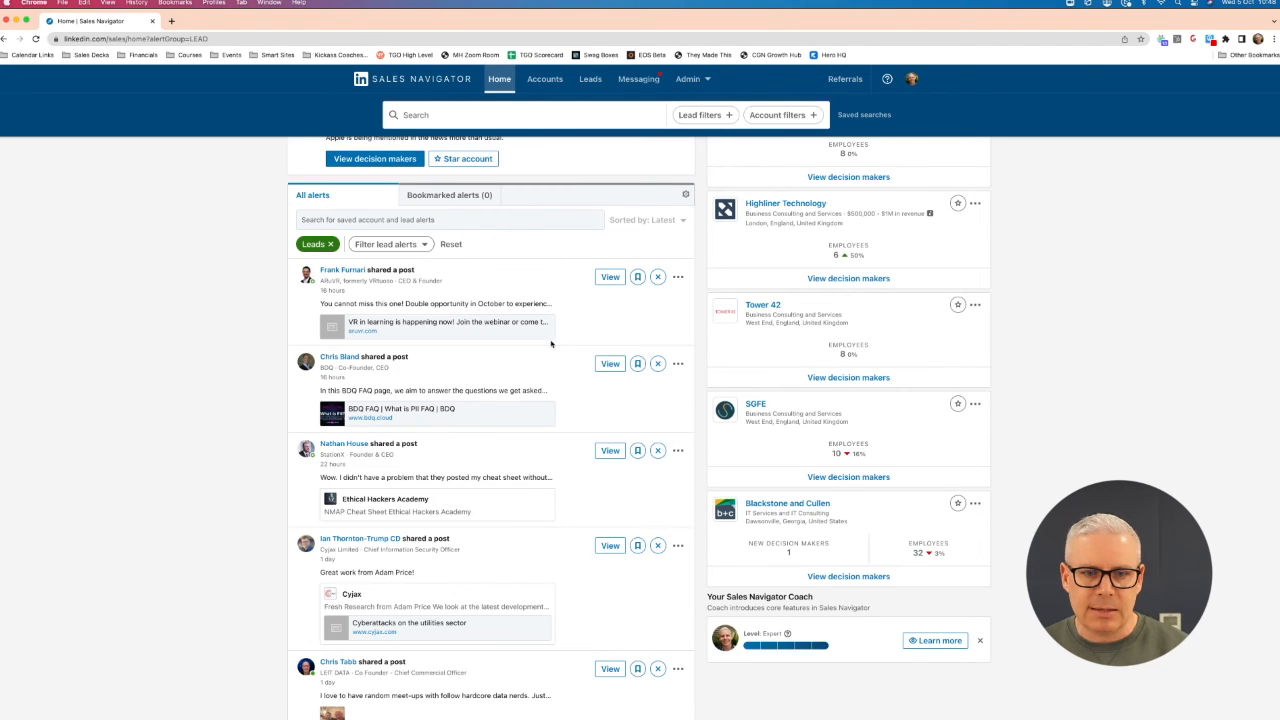
- View the alert details of the shared BDQ FAQ post about PII, and close them
click(522, 389)
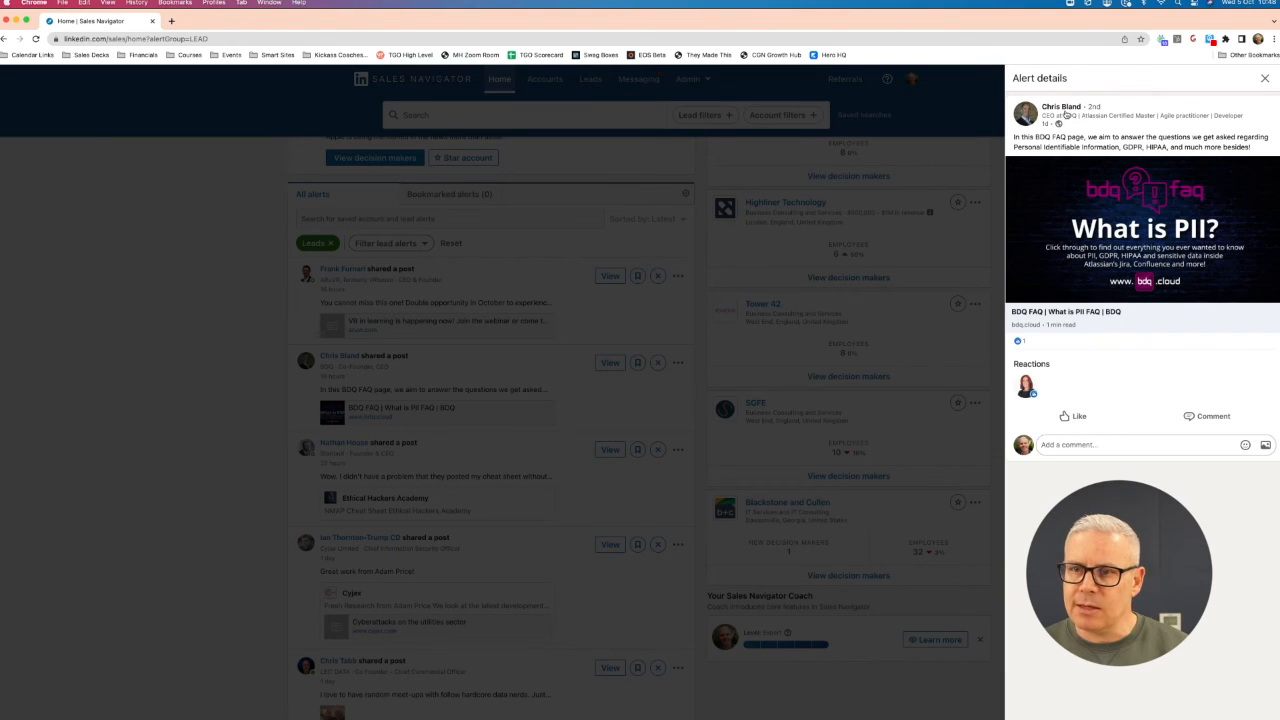
mouse_move(1097, 412)
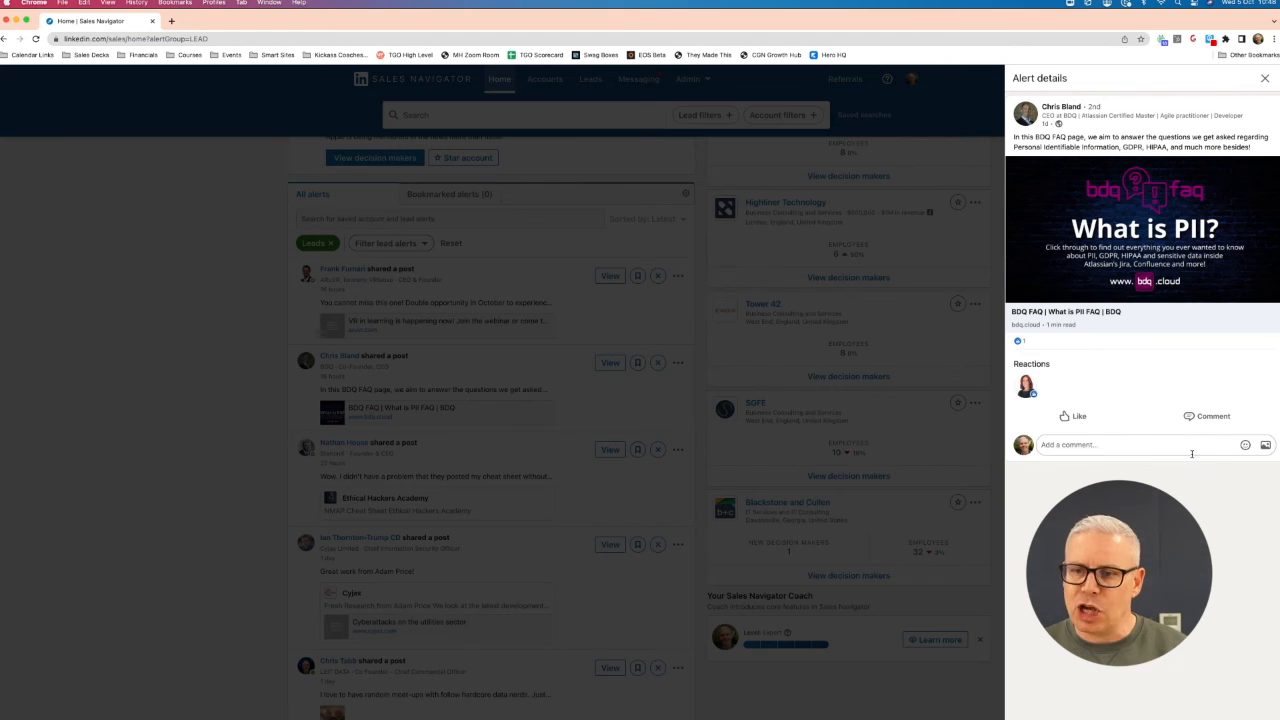
click(1265, 78)
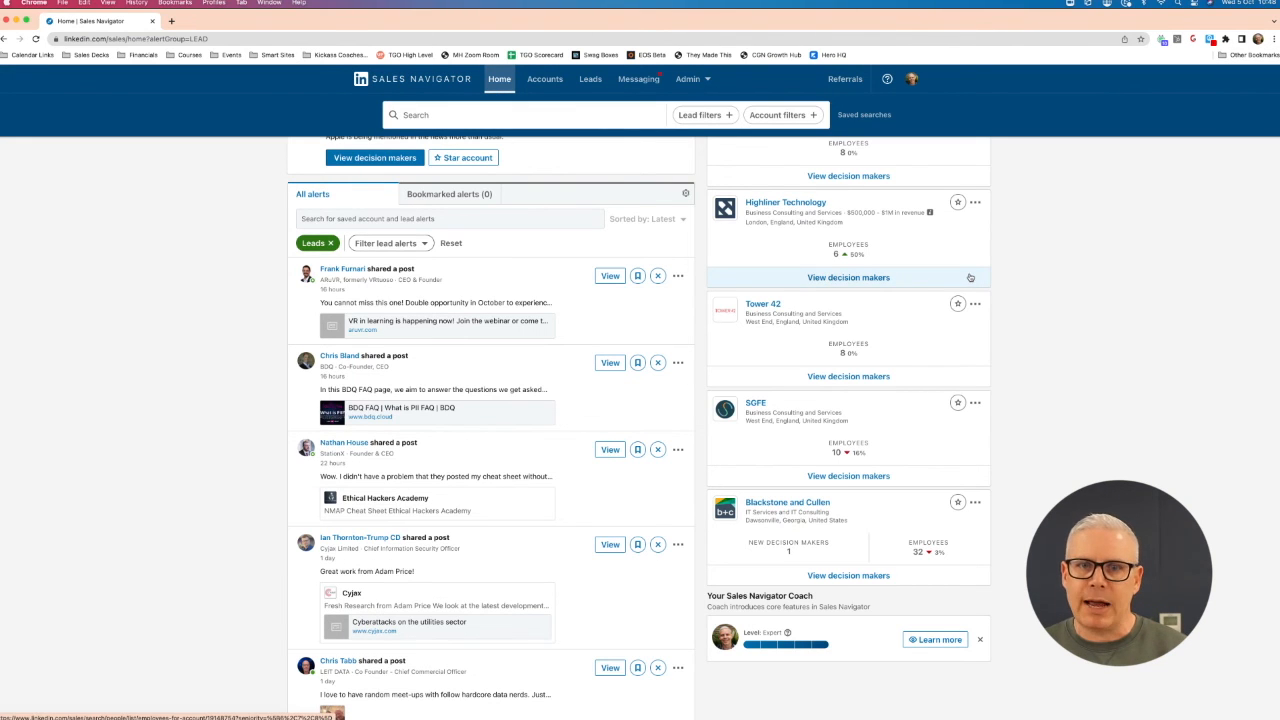